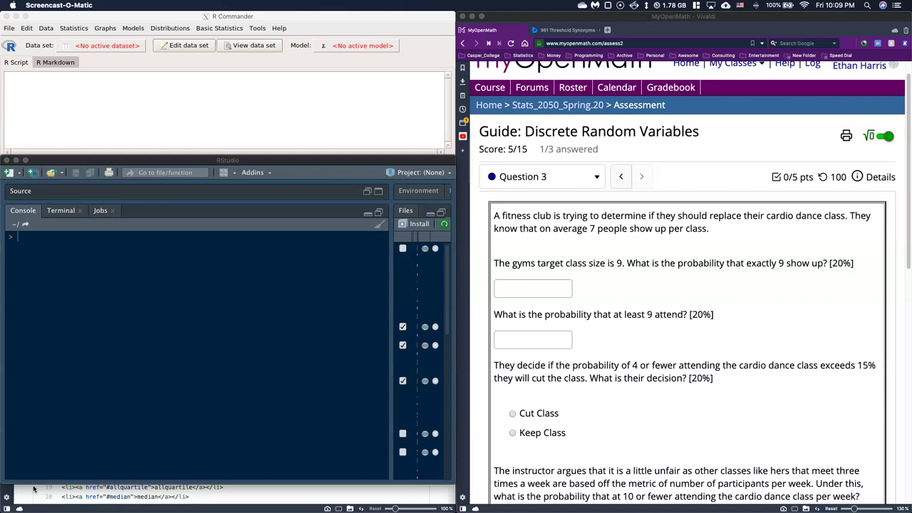
Step: Read Question 3 about the fitness-club cardio dance class averaging 7 people per class
mouse_move(273, 508)
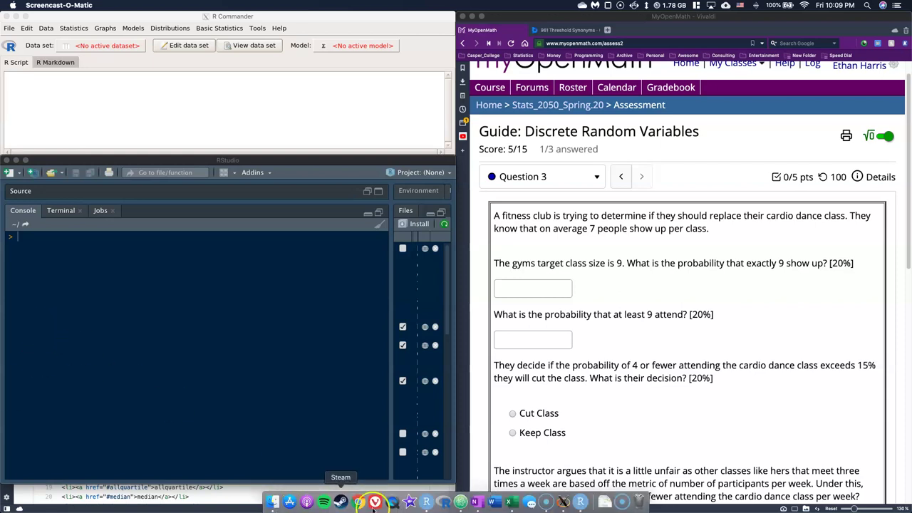
Step: Open a new empty Atom window and place it left of the quiz question
left_click(462, 503)
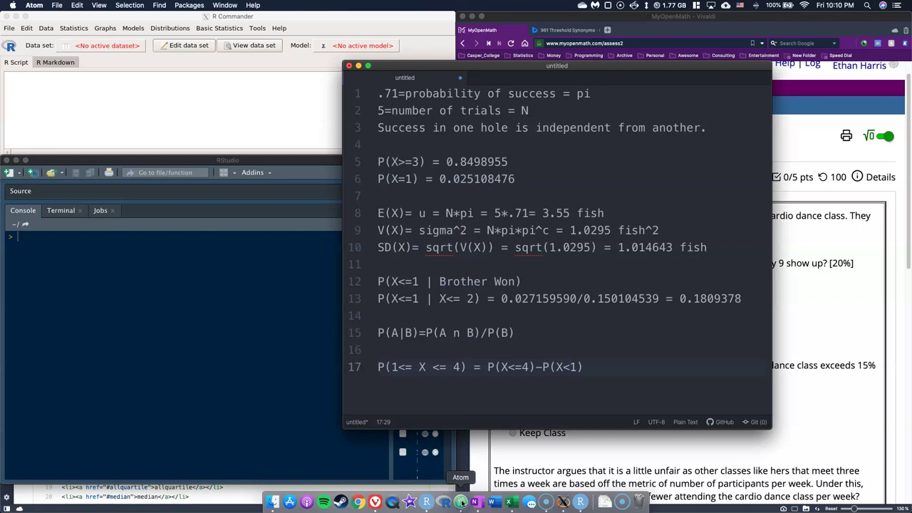
right_click(498, 79)
left_click(350, 64)
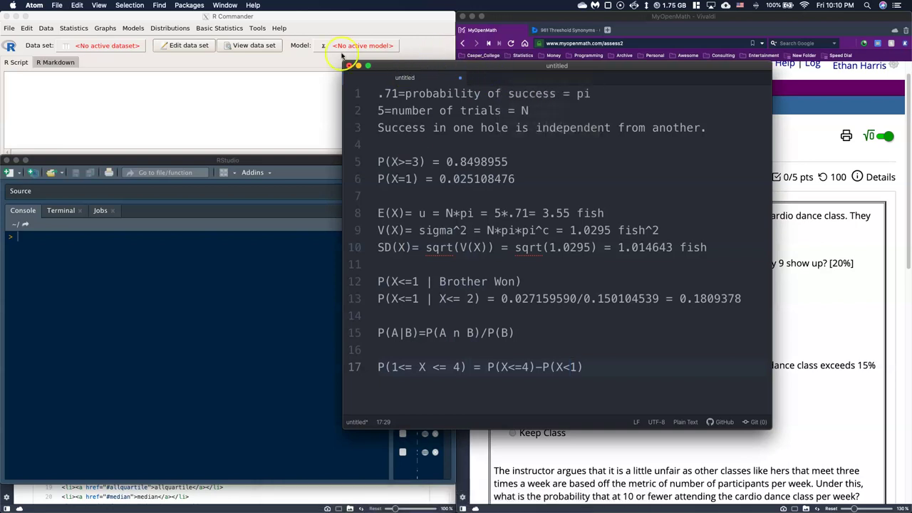
left_click(77, 5)
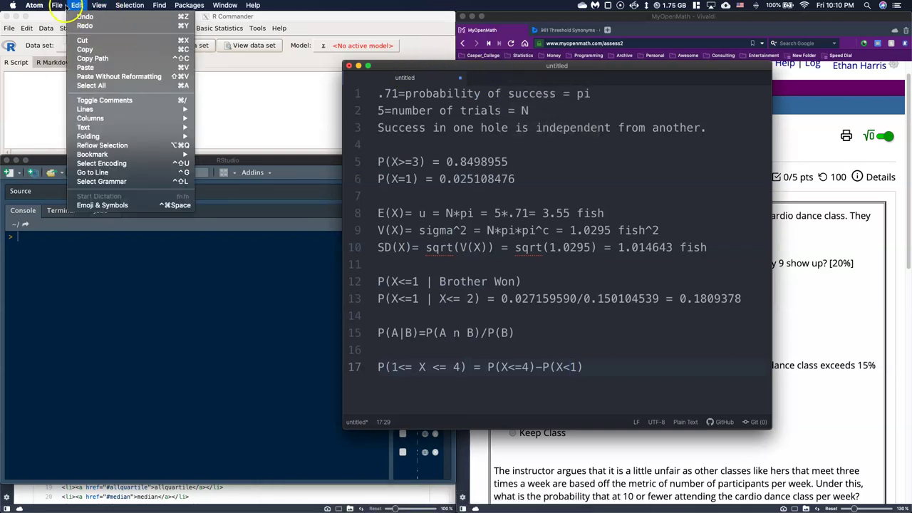
mouse_move(56, 5)
left_click(76, 17)
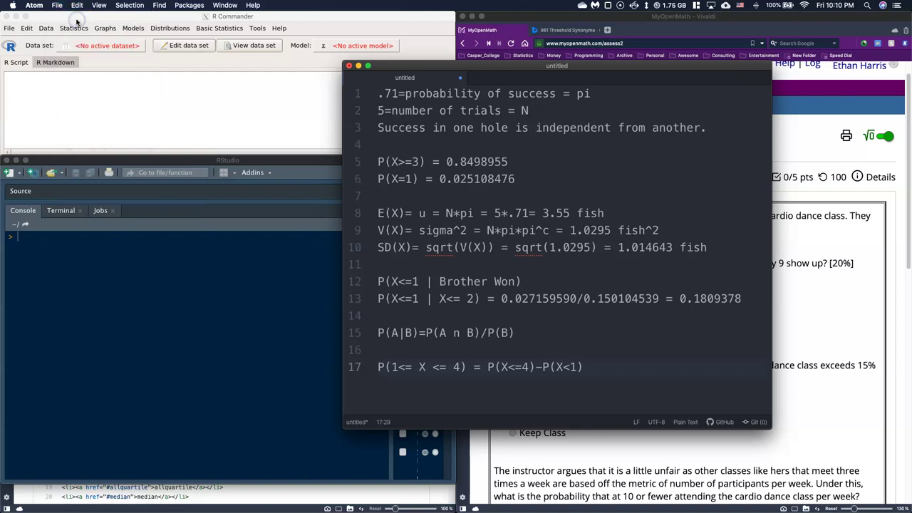
left_click_drag(377, 77, 363, 66)
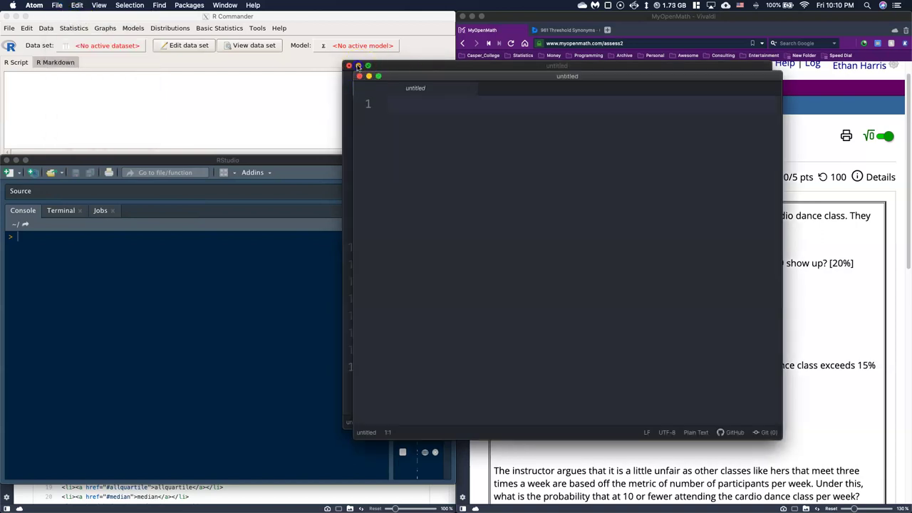
left_click_drag(414, 79, 107, 115)
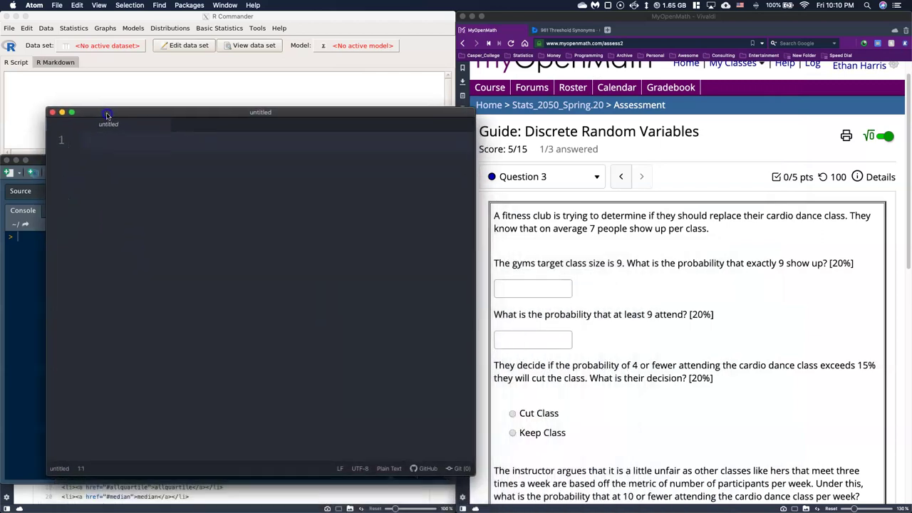
Step: Write 'lam = 7 people / class' in the new note
left_click(170, 166)
type("lam = 7 people ")
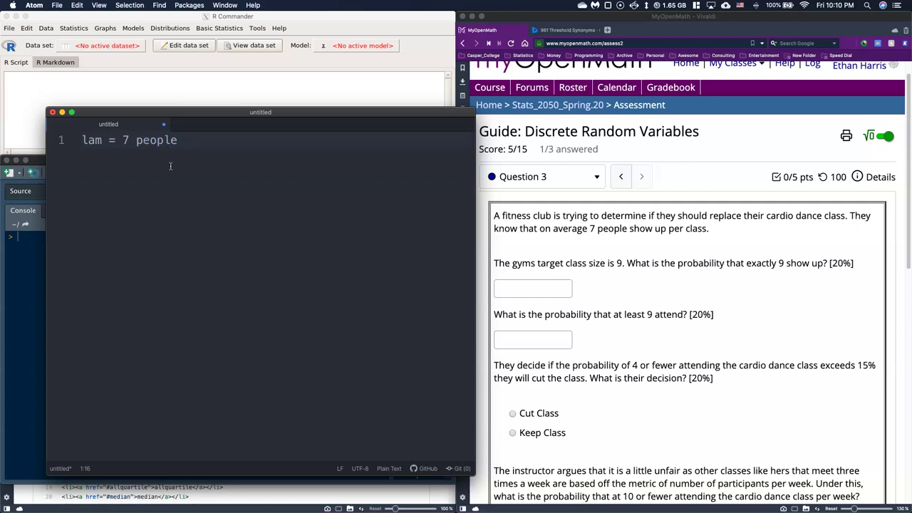
type("/ class")
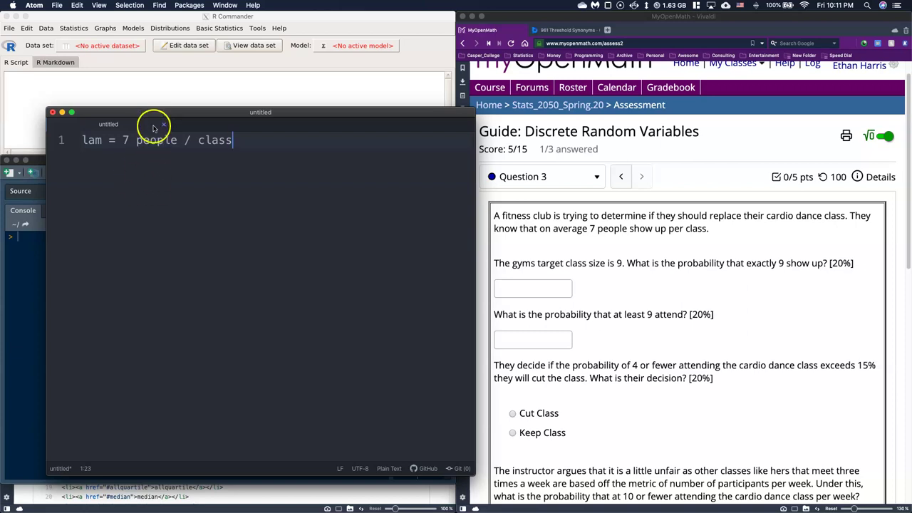
left_click_drag(147, 112, 192, 143)
Step: Open R Commander's Poisson probabilities dialog and delete the default mean of 12
left_click(78, 273)
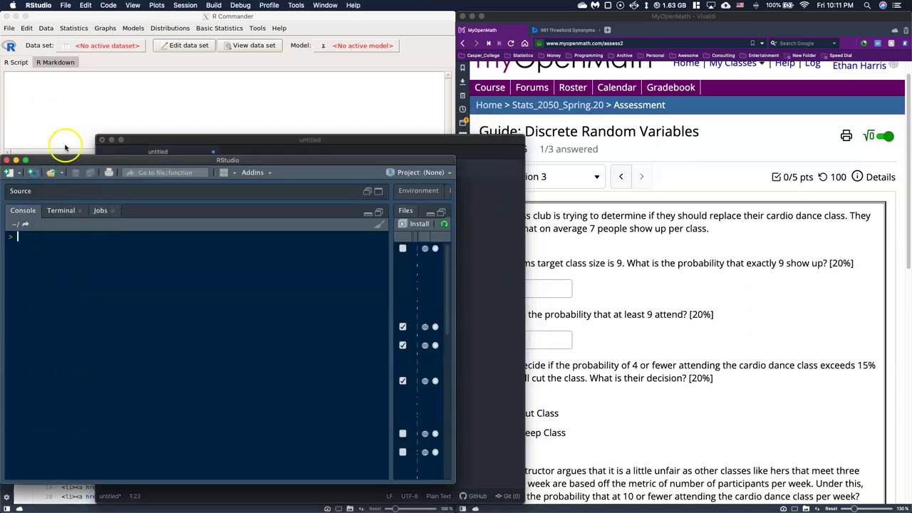
left_click(74, 121)
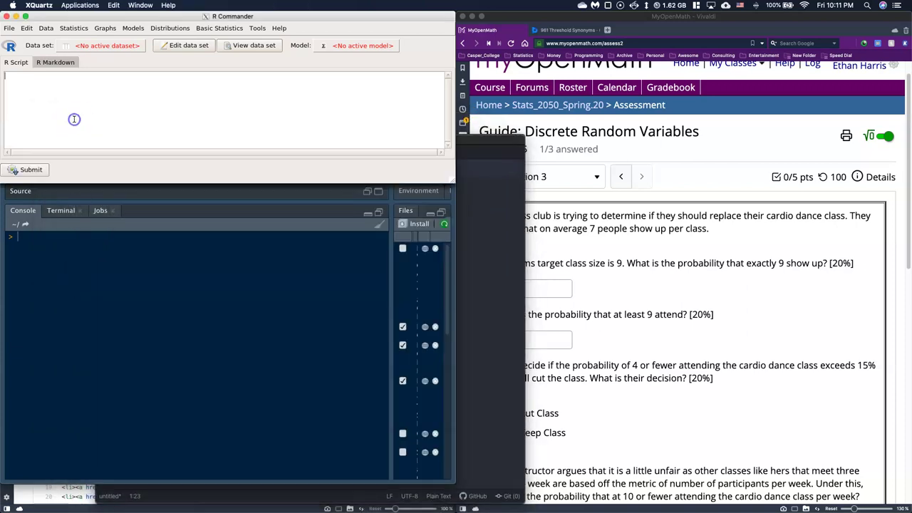
left_click(221, 29)
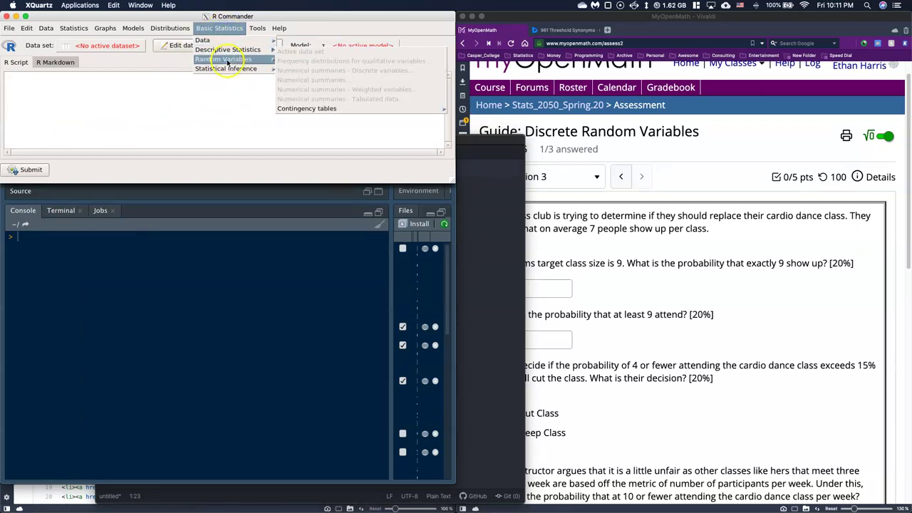
mouse_move(235, 59)
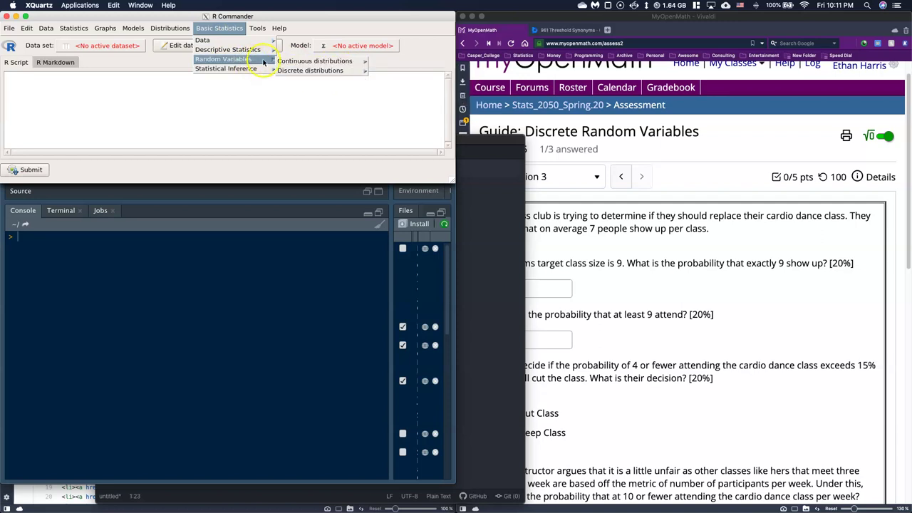
mouse_move(299, 71)
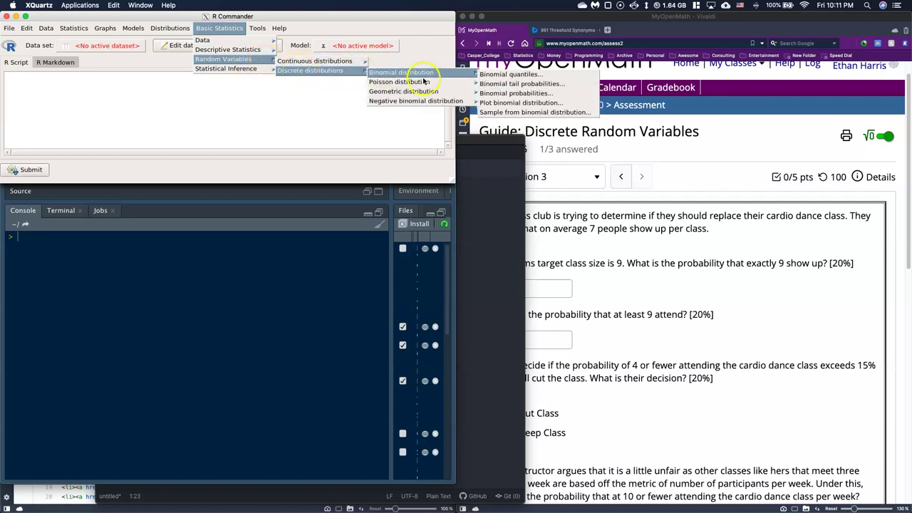
mouse_move(419, 83)
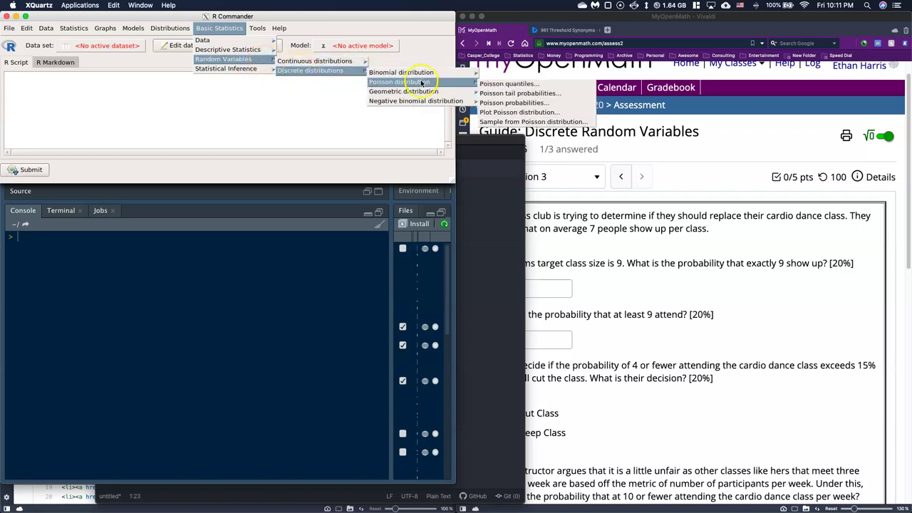
left_click(523, 106)
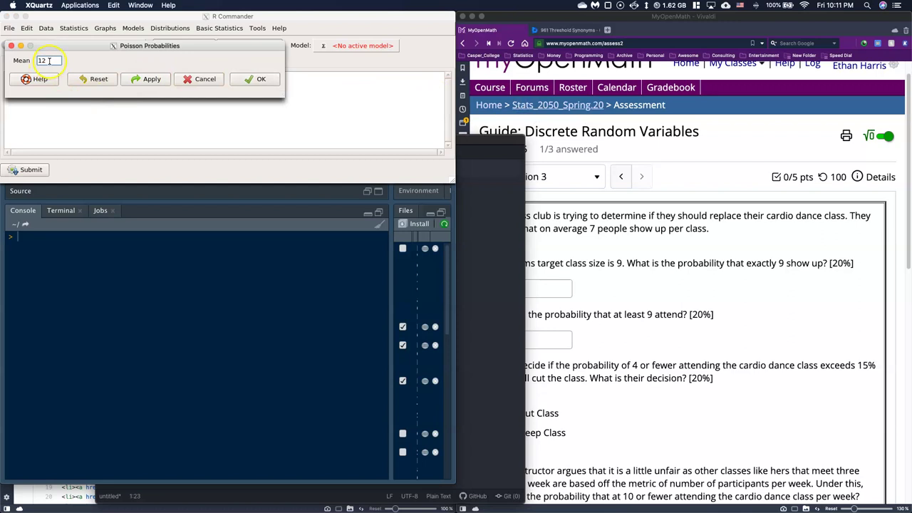
double_click(48, 61)
key("BackSpace")
Step: Add the note line 'mu= u = lam = 7' below the lambda line
left_click(493, 211)
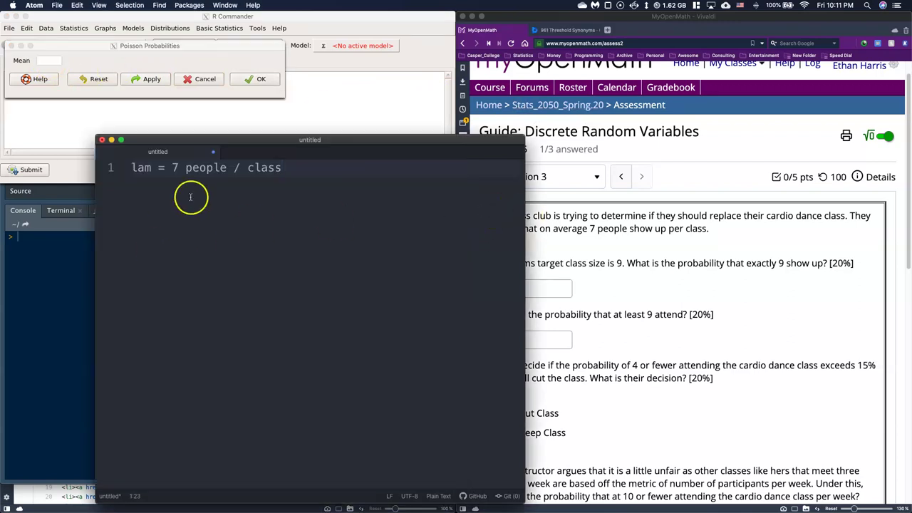
key("Return")
type("mu= u=")
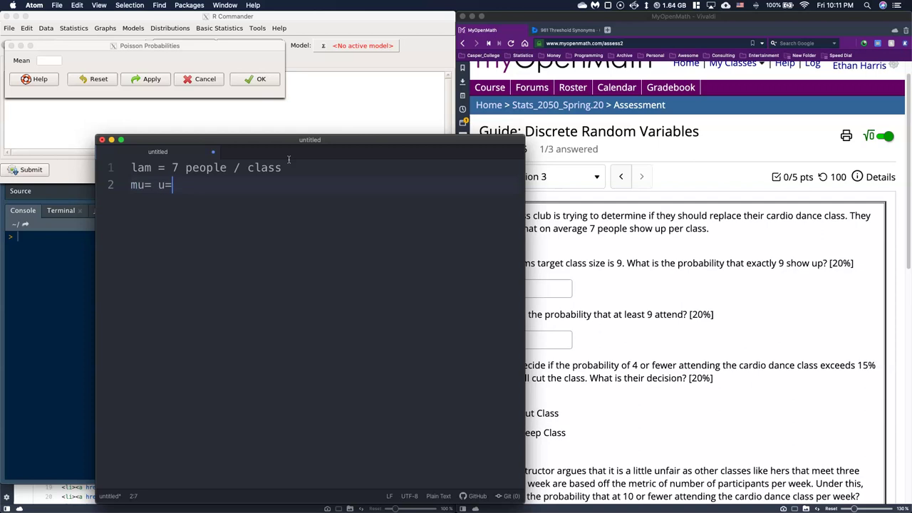
key("BackSpace")
type("= lam = 7")
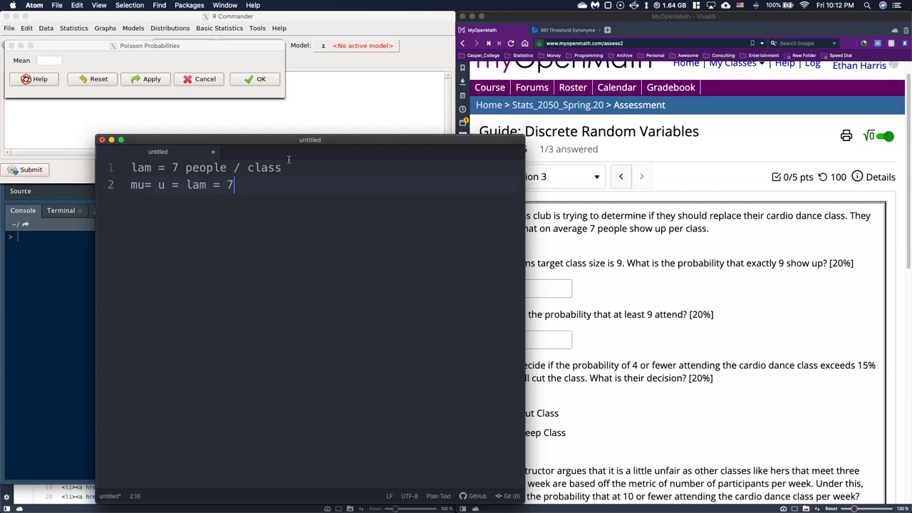
Step: Enter 7 as the mean in the Poisson Probabilities dialog
left_click(96, 55)
left_click(44, 60)
type("7")
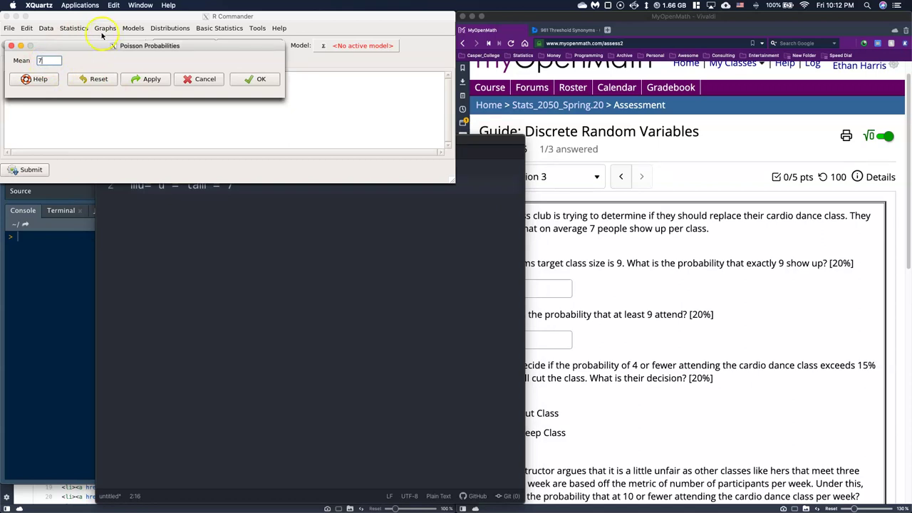
Step: Generate and view the Poisson probability table for mean 7
left_click(241, 81)
left_click(260, 79)
left_click(81, 280)
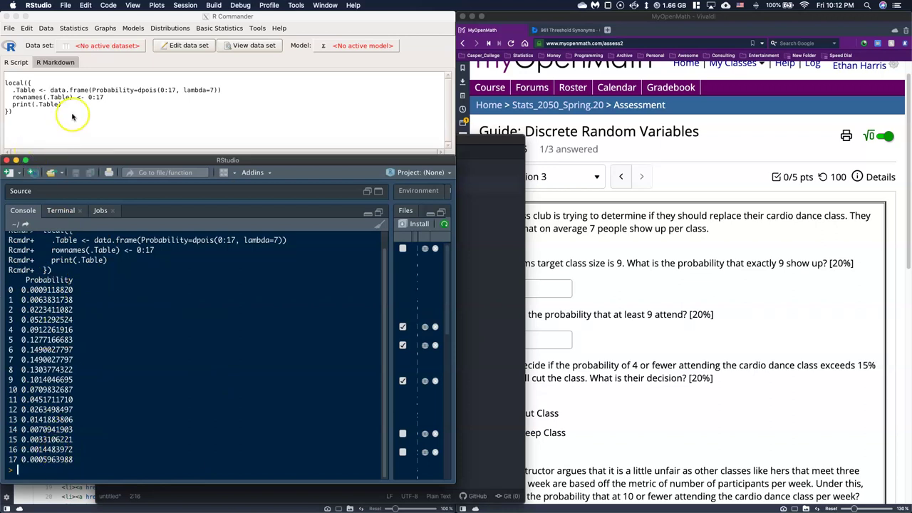
Step: Move the dpois line out and build data.frame(PMF=Probability, CDF=cumsum(Probability)) in the script
left_click(125, 97)
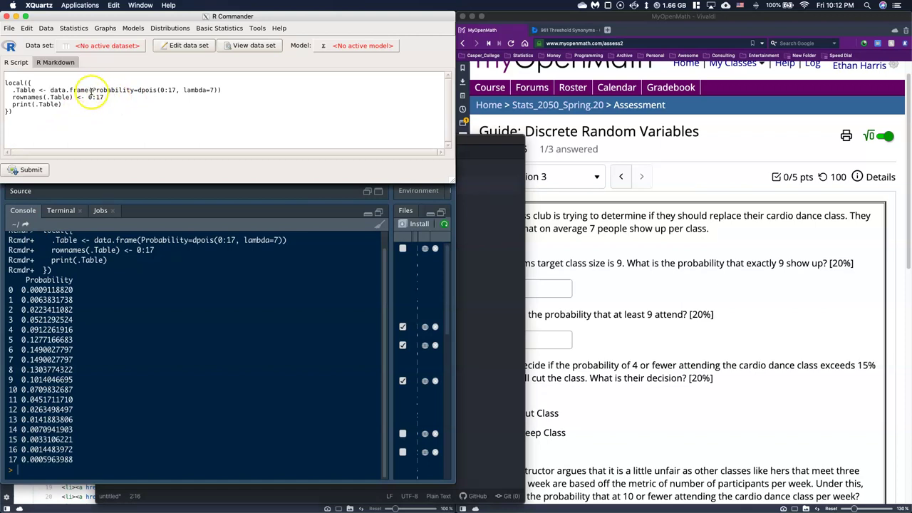
left_click_drag(92, 91, 213, 89)
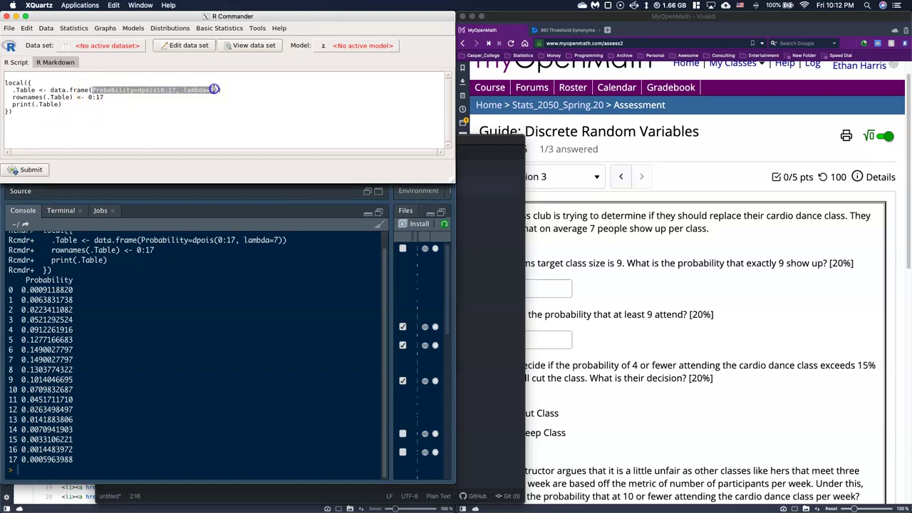
right_click(212, 90)
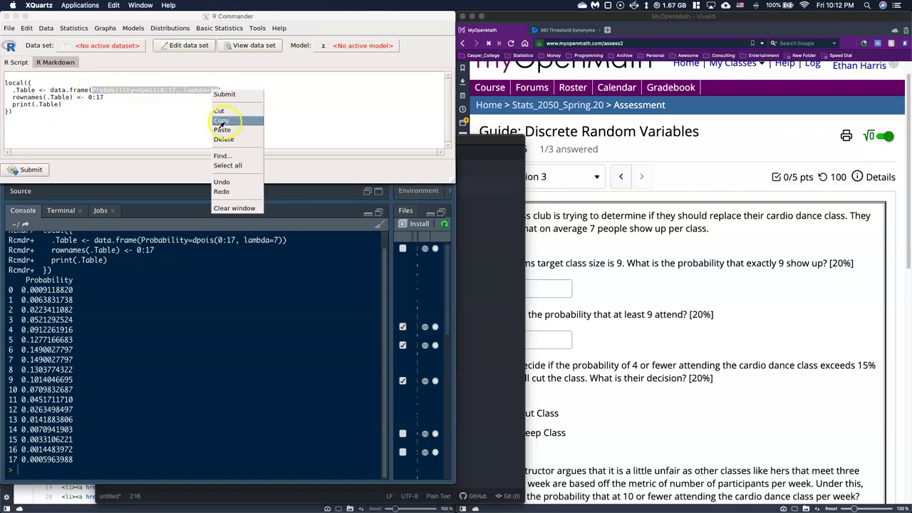
left_click(219, 110)
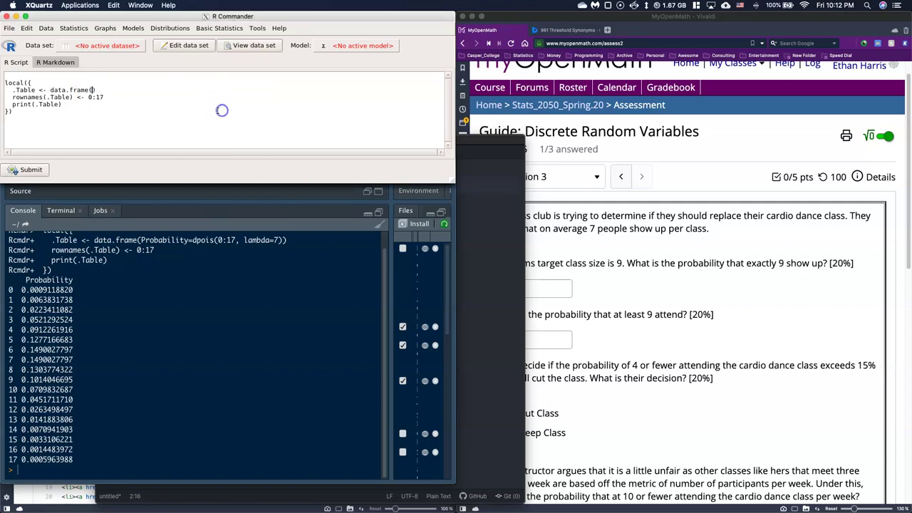
left_click(37, 84)
key("Return")
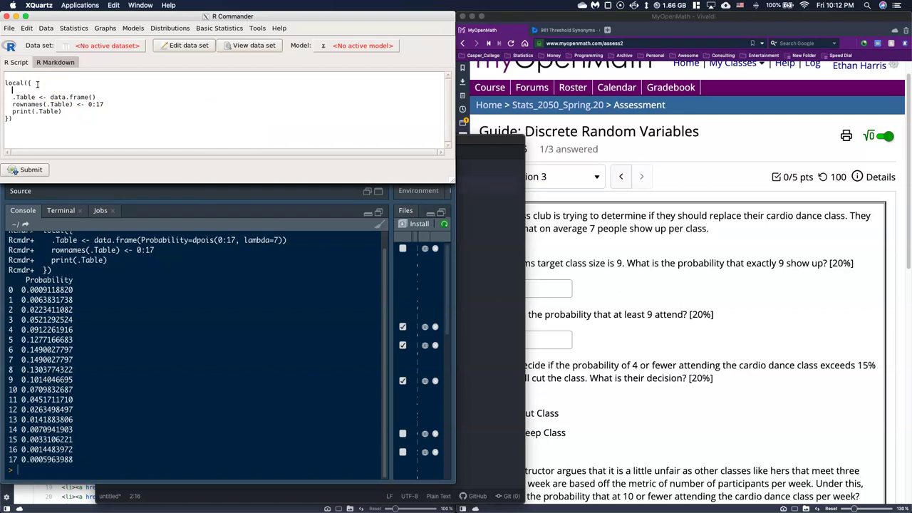
key("ctrl+v")
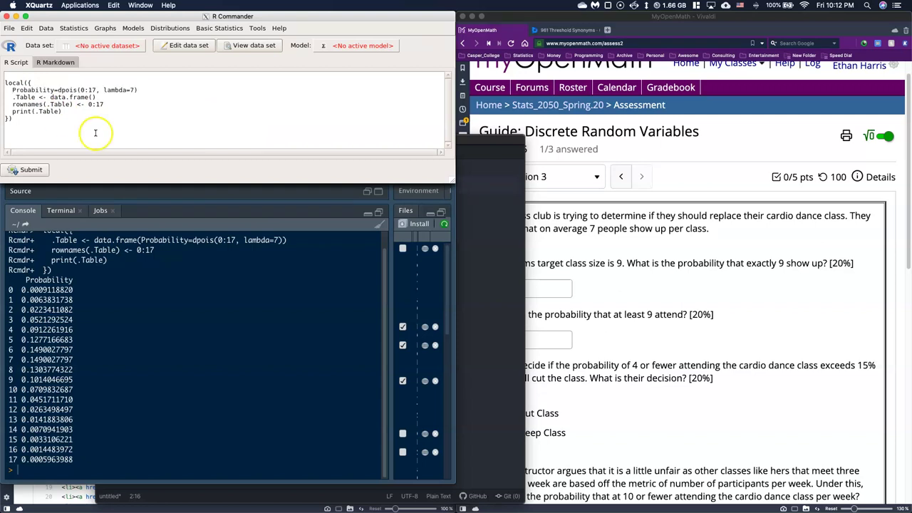
left_click(92, 97)
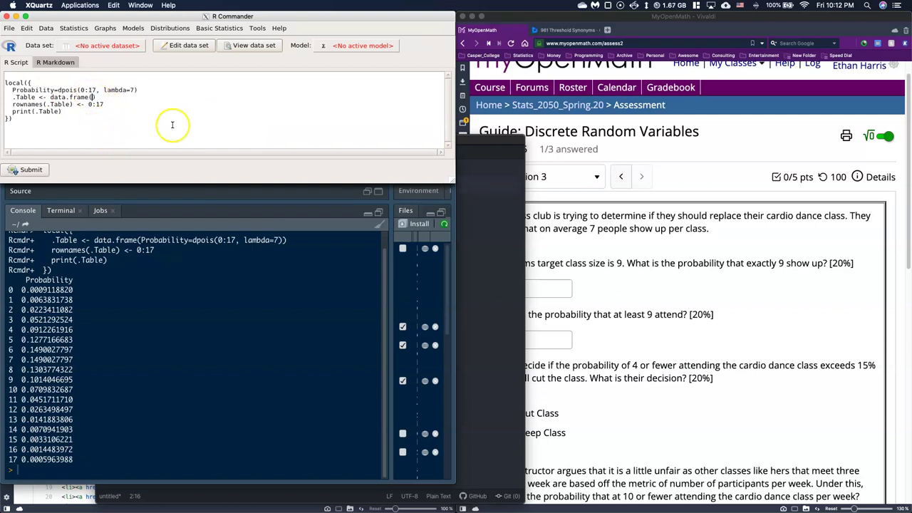
type("PMF=Probability,CDF=cumsum")
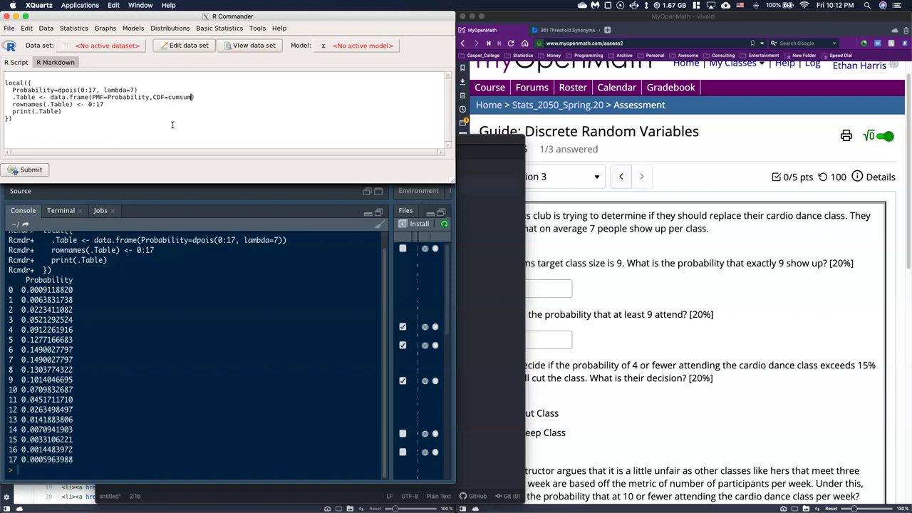
type("(Probability")
left_click(241, 97)
left_click_drag(31, 119, 3, 84)
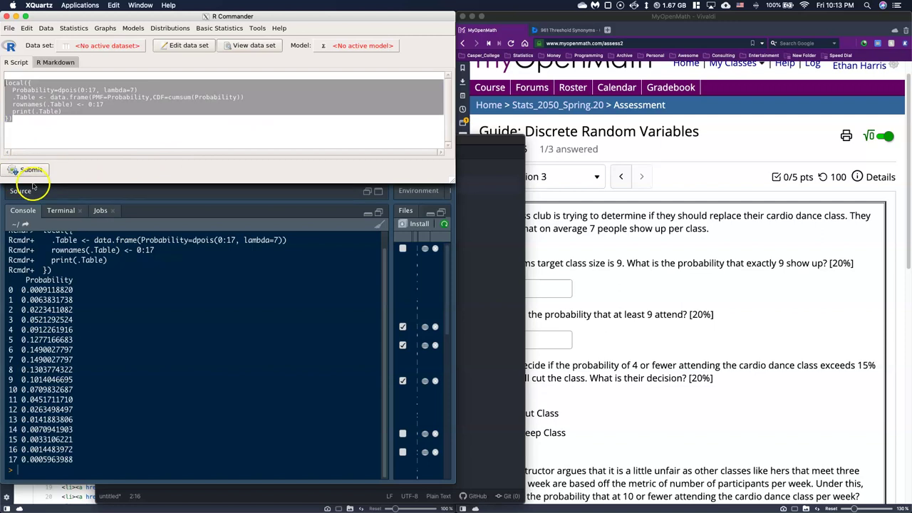
Step: Run the PMF/CDF script, try values 5:17, then rerun for 0:17
left_click(30, 170)
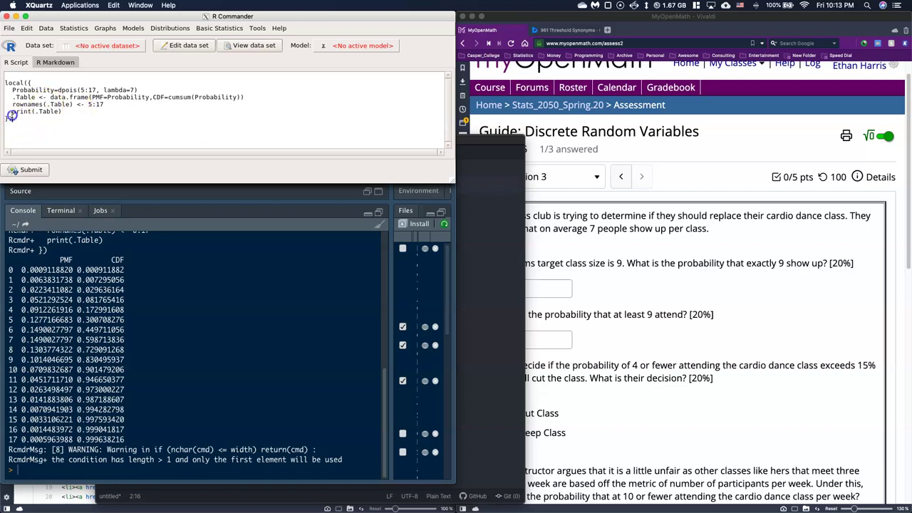
left_click_drag(10, 116, 5, 82)
left_click(30, 169)
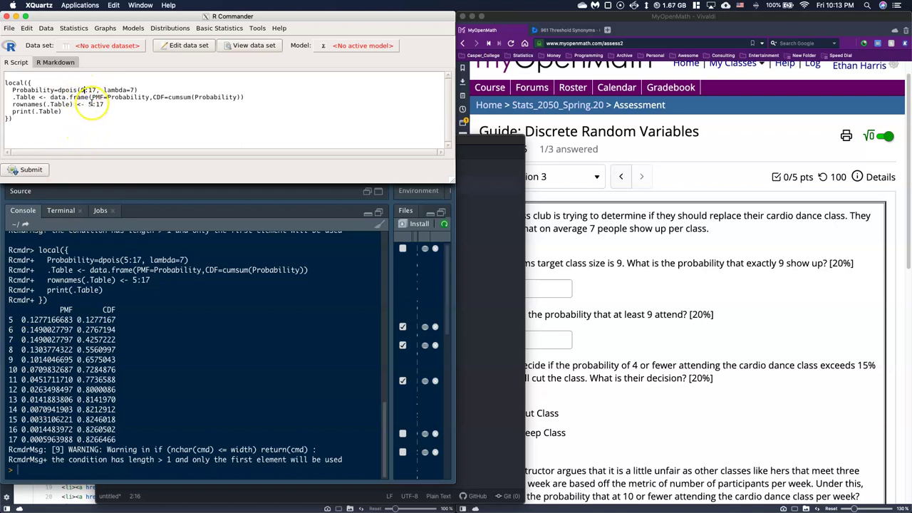
left_click_drag(13, 120, 4, 83)
left_click(22, 171)
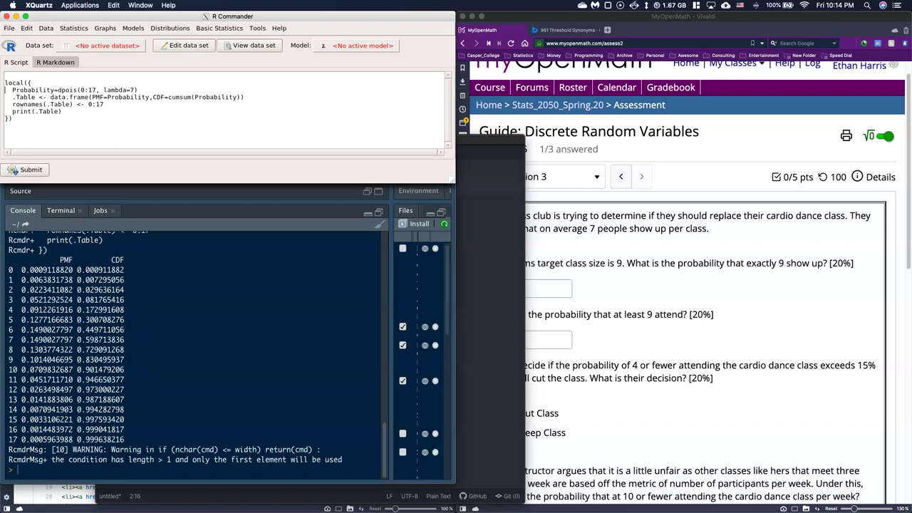
Step: Enter 0.1014046695 as the exactly-9 probability, then return to the Atom notes
left_click(614, 275)
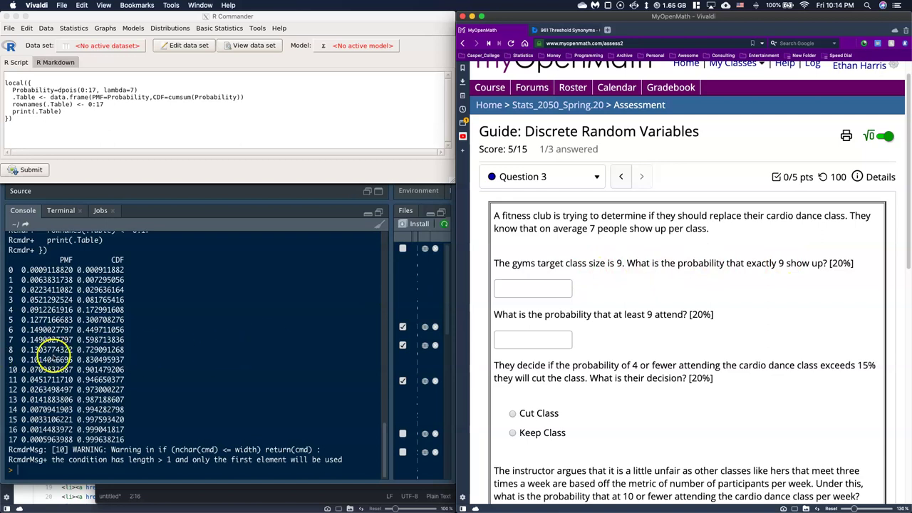
left_click(25, 360)
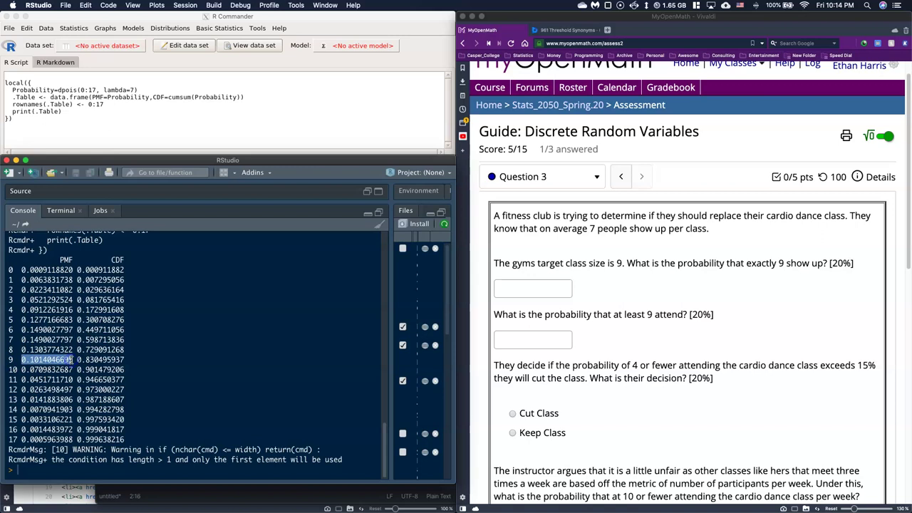
left_click(514, 287)
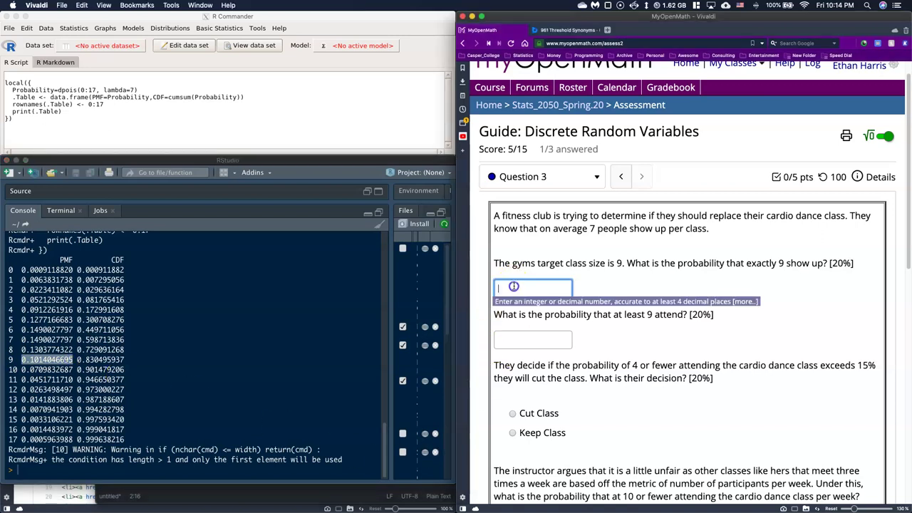
key("super+v")
left_click(635, 283)
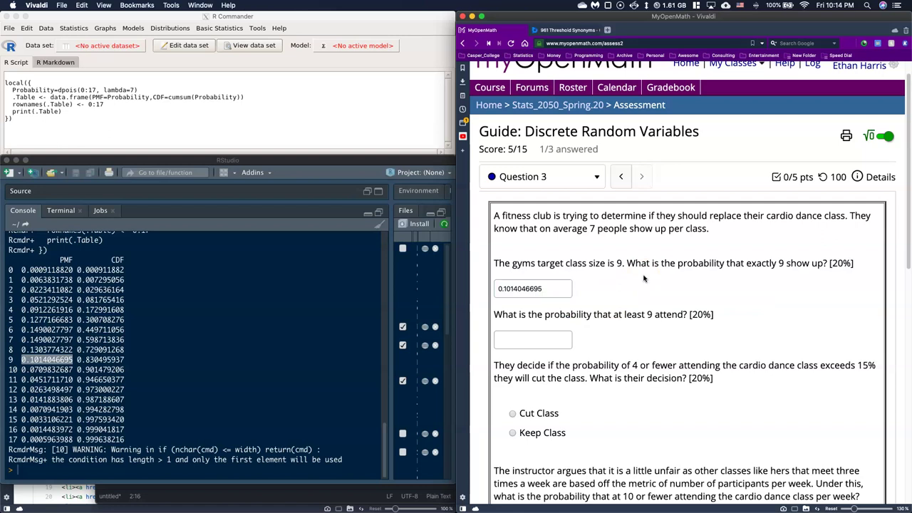
mouse_move(470, 509)
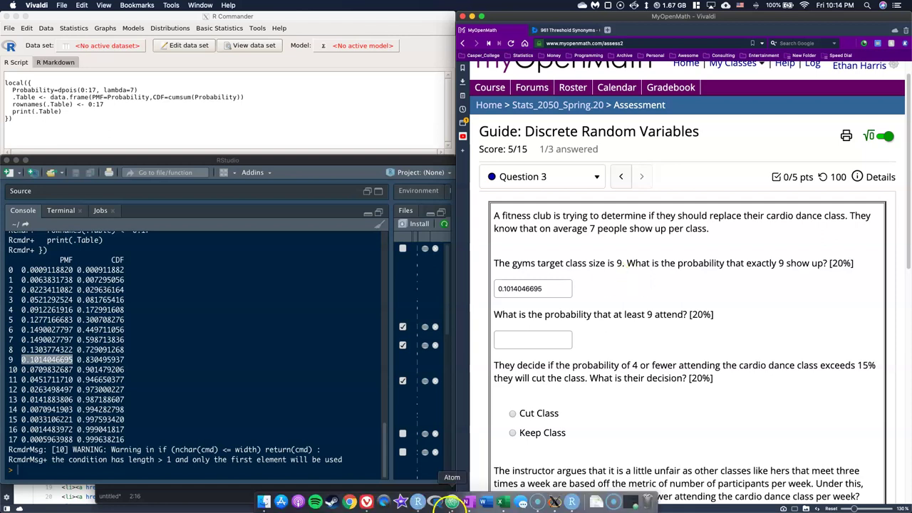
left_click(630, 501)
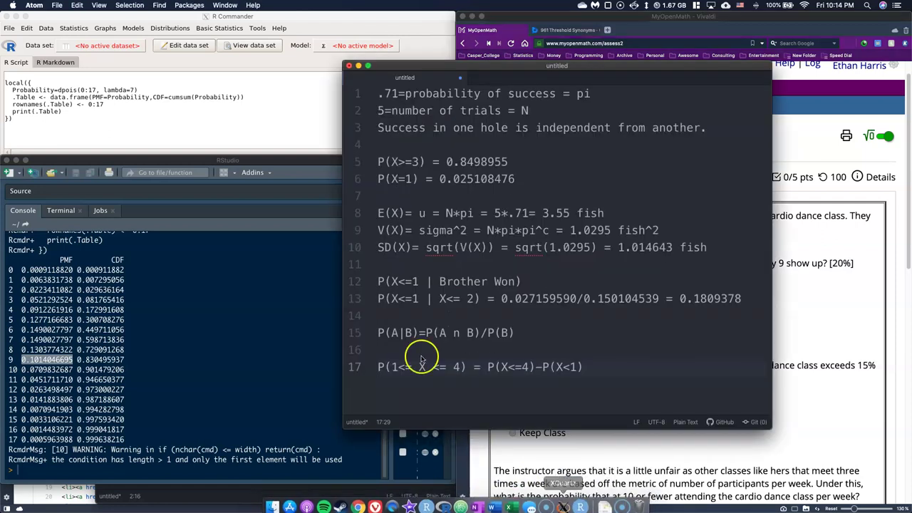
Step: Note P(X=9)=0.1014046695 and the complement formula P(X>=9)= 1- P(X<=8)
left_click(358, 66)
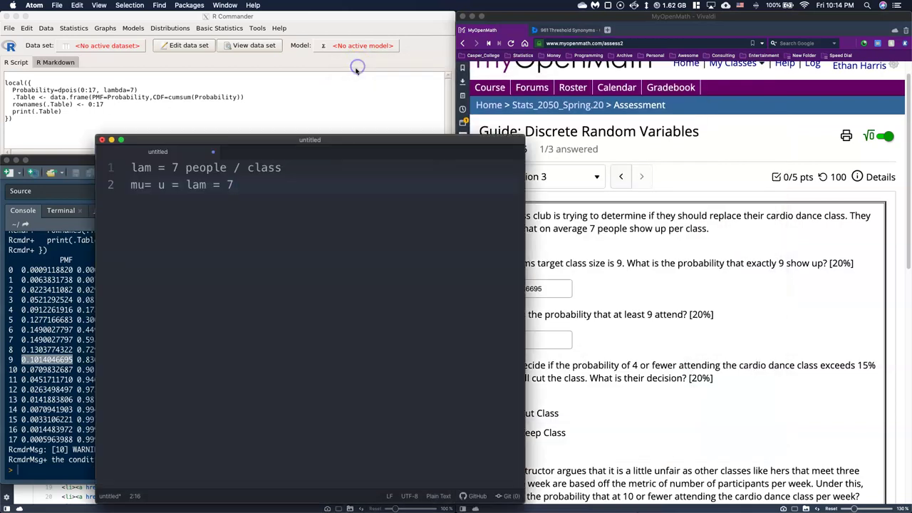
left_click(207, 185)
left_click_drag(193, 140, 193, 89)
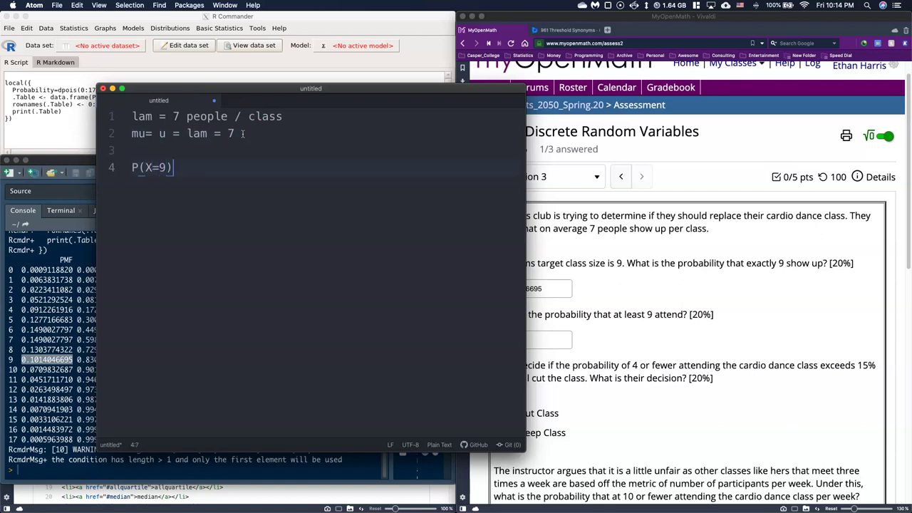
key("super+v")
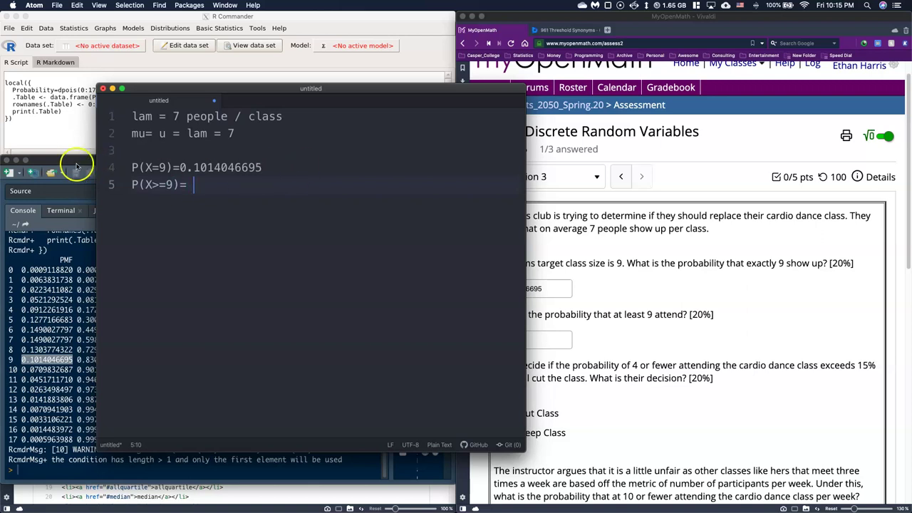
left_click(52, 165)
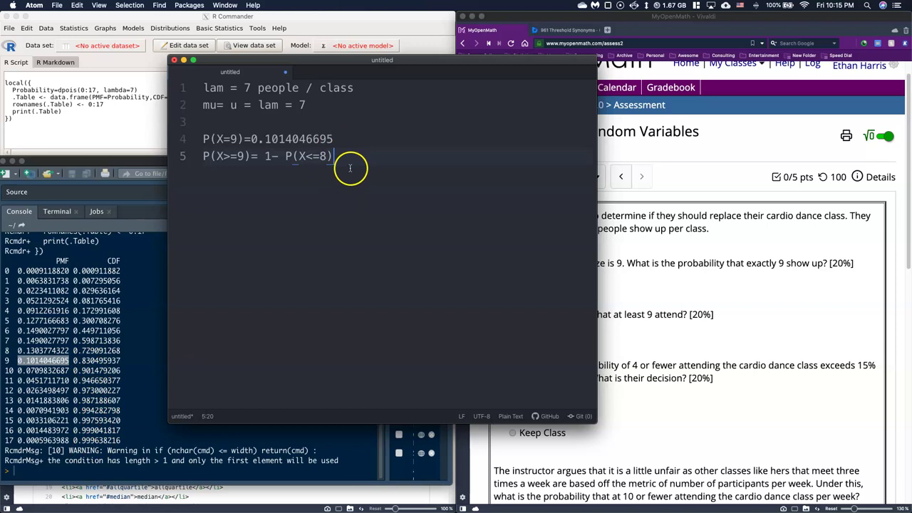
Step: Compute 1-0.729091268 in the console and copy the result 0.2709087
left_click(58, 471)
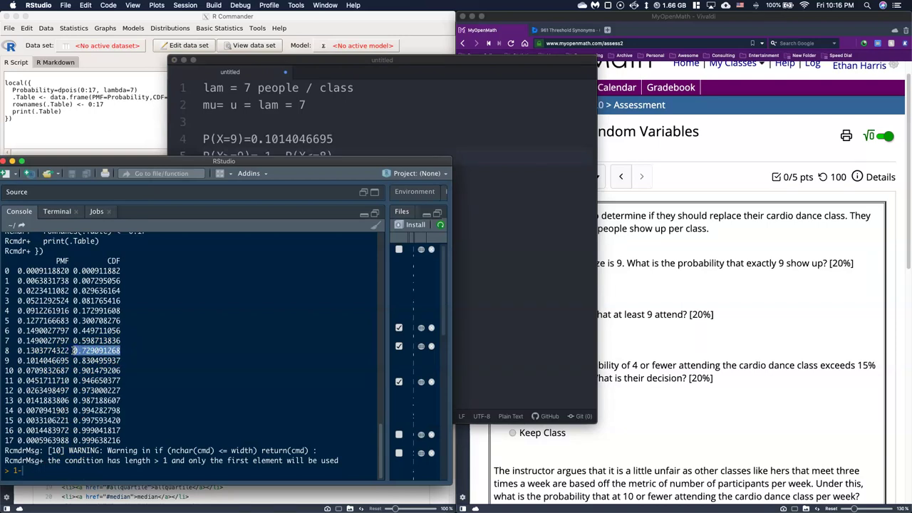
left_click(74, 467)
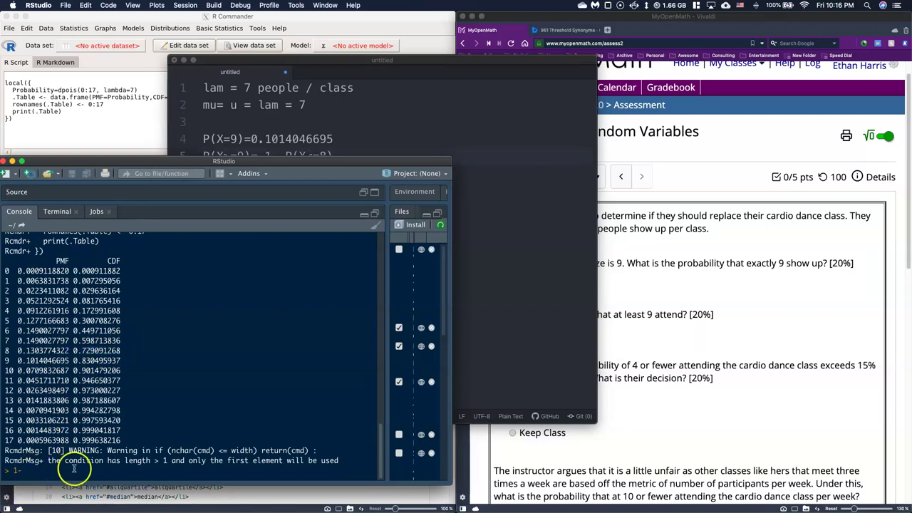
left_click(574, 209)
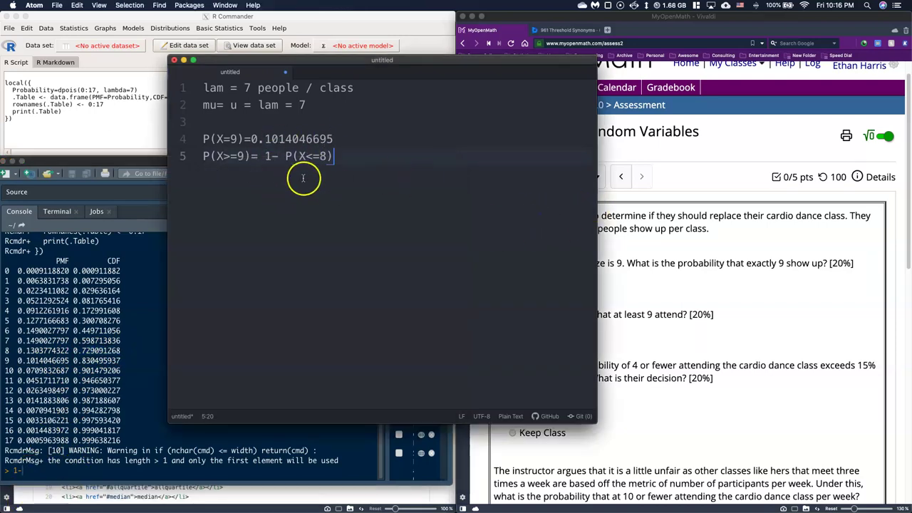
left_click(38, 473)
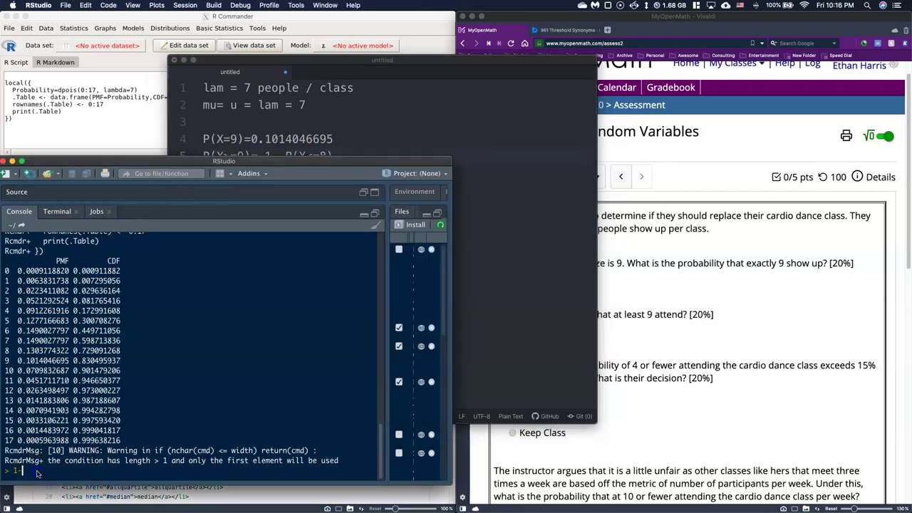
key("Return")
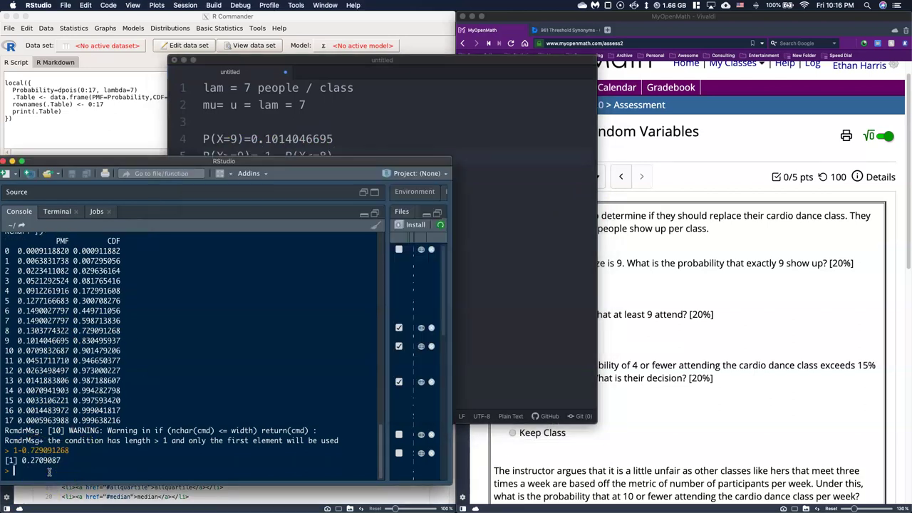
left_click_drag(62, 461, 28, 461)
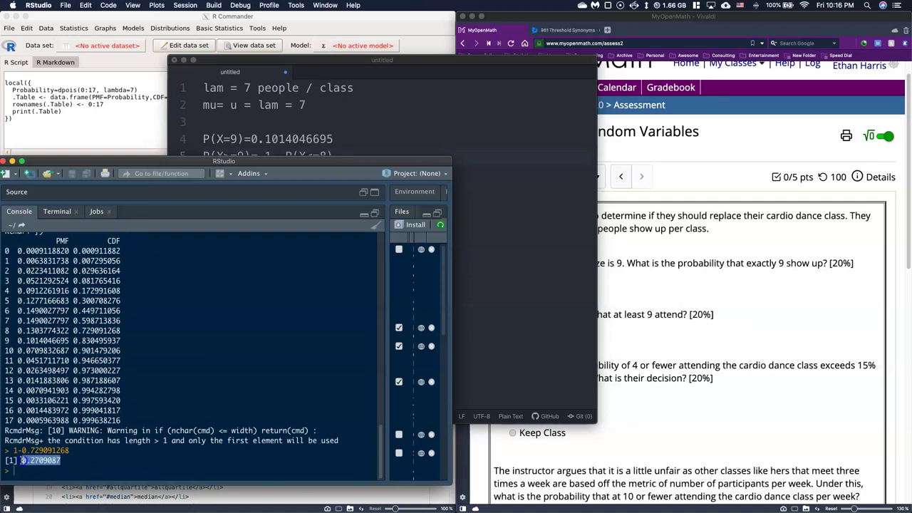
left_click(760, 302)
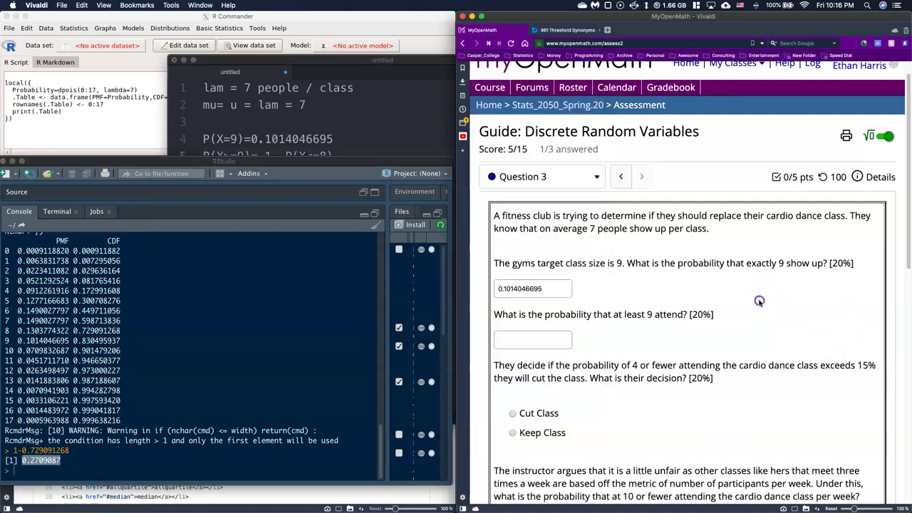
Step: Enter 0.2709087 as the probability that at least 9 people attend
left_click(552, 341)
type("0.2709087")
left_click(665, 325)
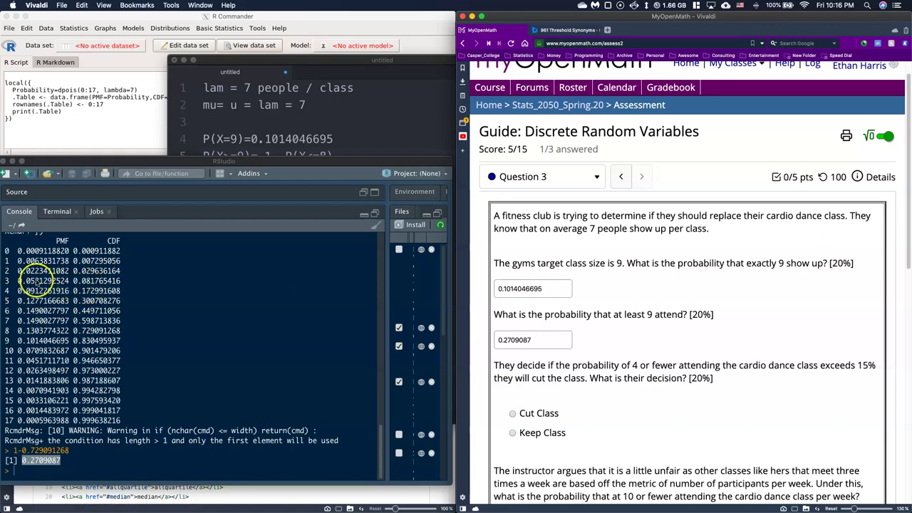
Step: Add a note line P(X<=4)=0.172991608, pasting the CDF value for 4 from the R console table
left_click(317, 126)
key("Return")
key("Return")
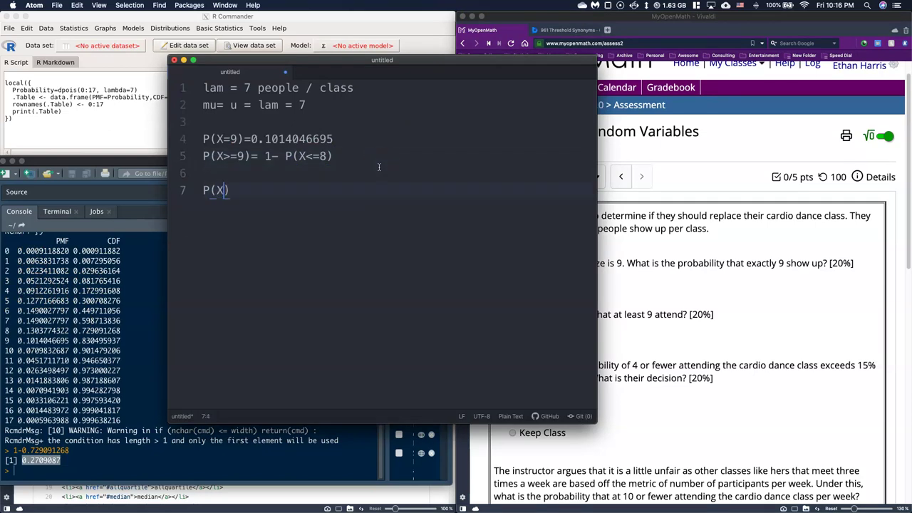
type("P(X<=4")
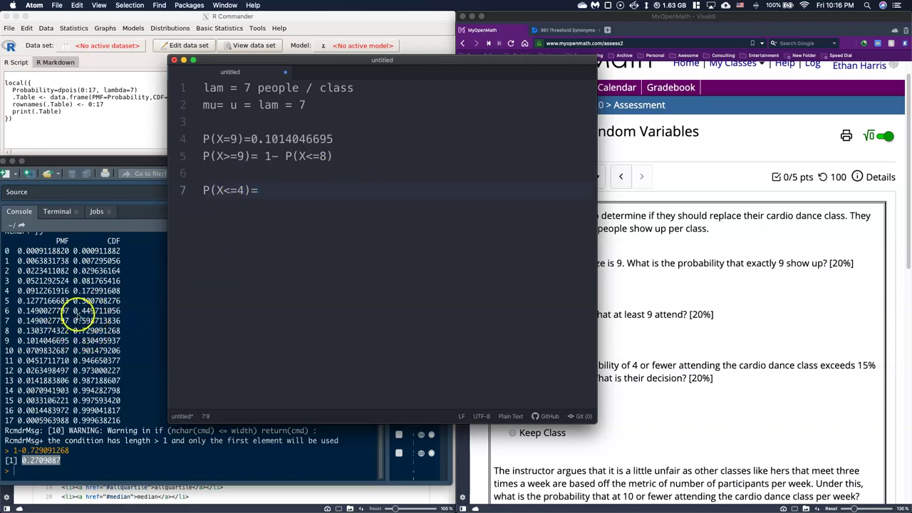
left_click(123, 293)
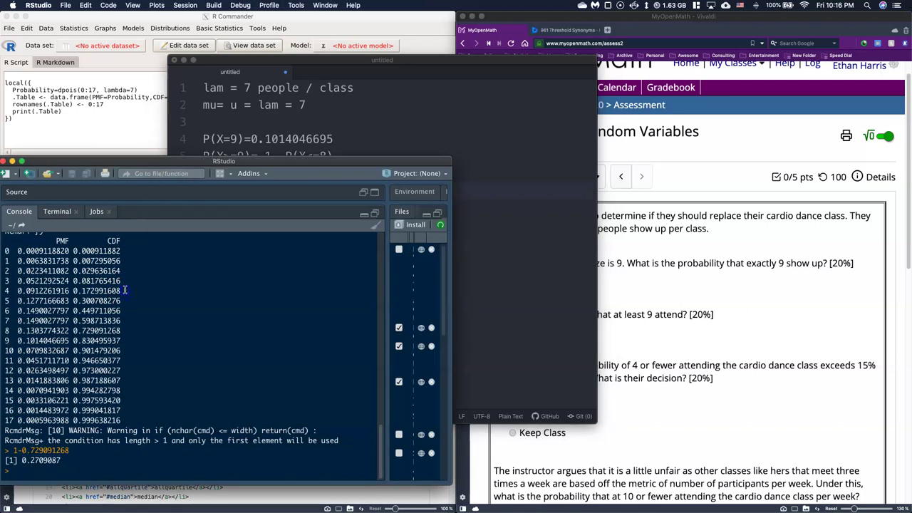
left_click_drag(124, 290, 74, 291)
key("super+c")
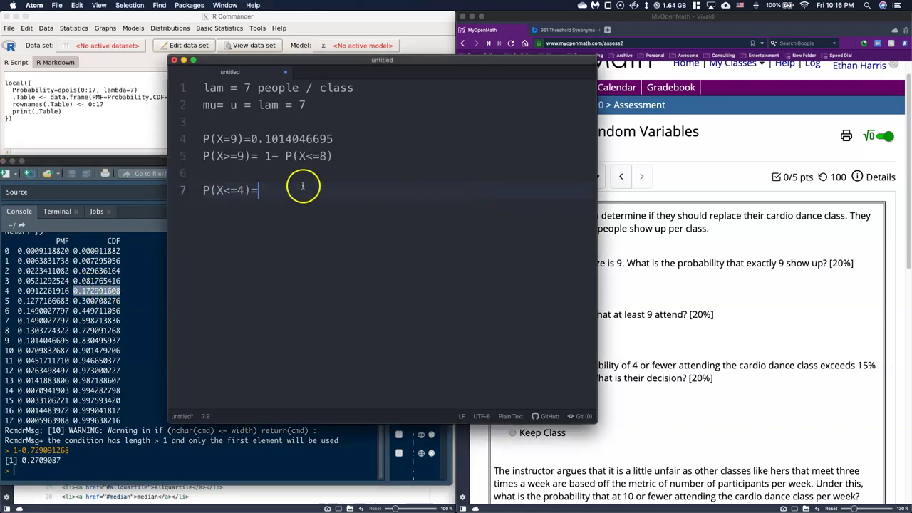
left_click(476, 204)
key("super+v")
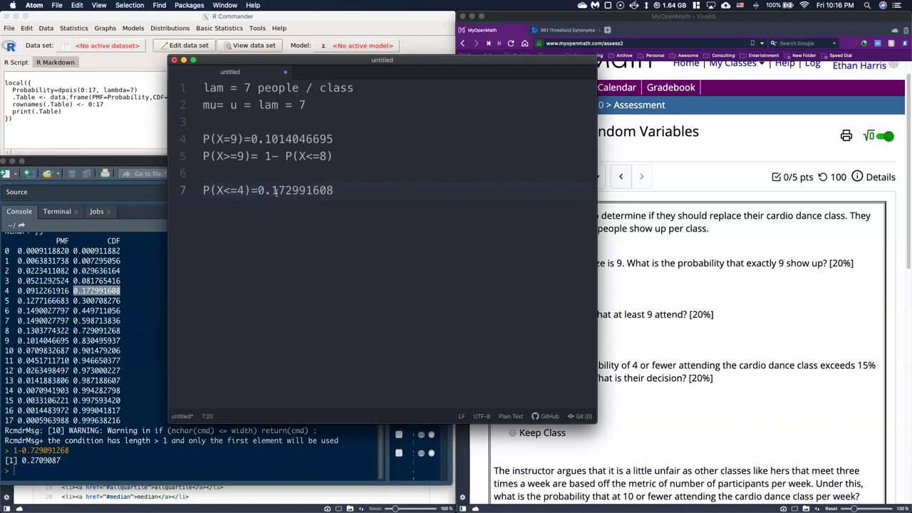
left_click(675, 346)
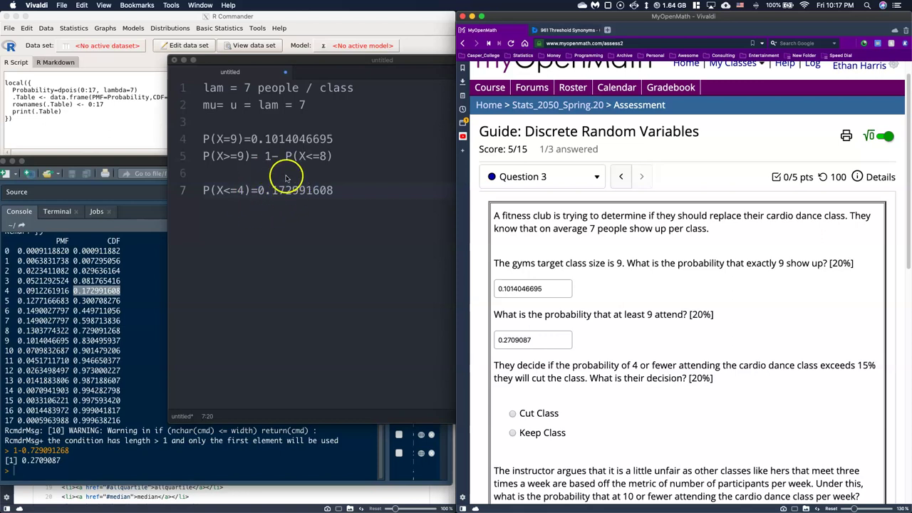
Step: Choose Cut Class as the cut-or-keep decision, since 0.173 exceeds 15%
left_click(513, 413)
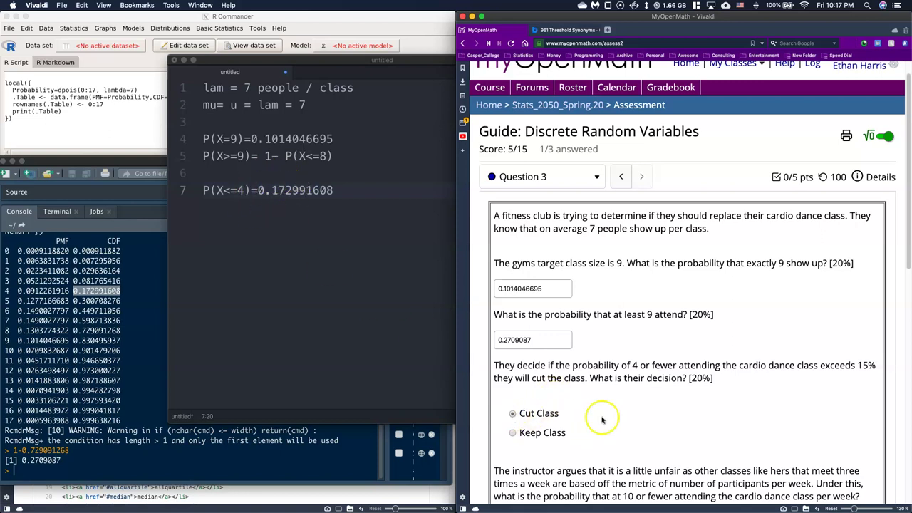
scroll(610, 345, "down", 1)
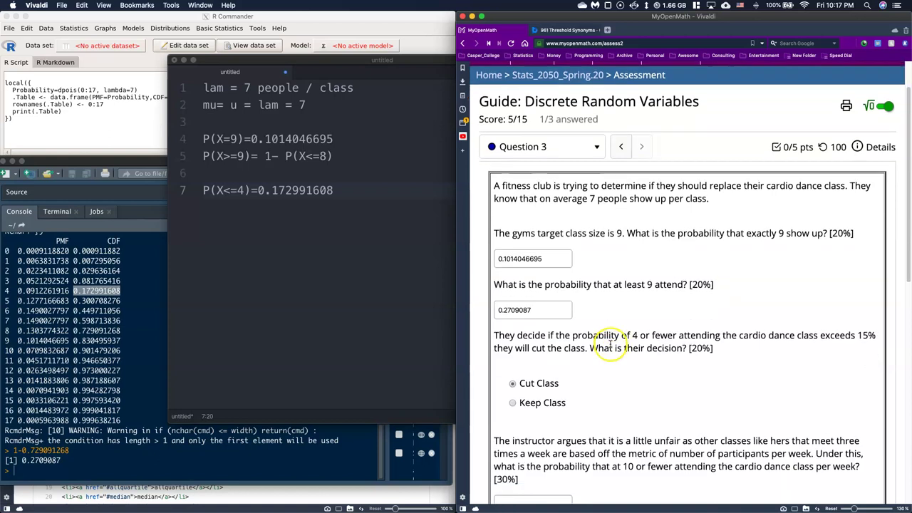
scroll(611, 346, "down", 5)
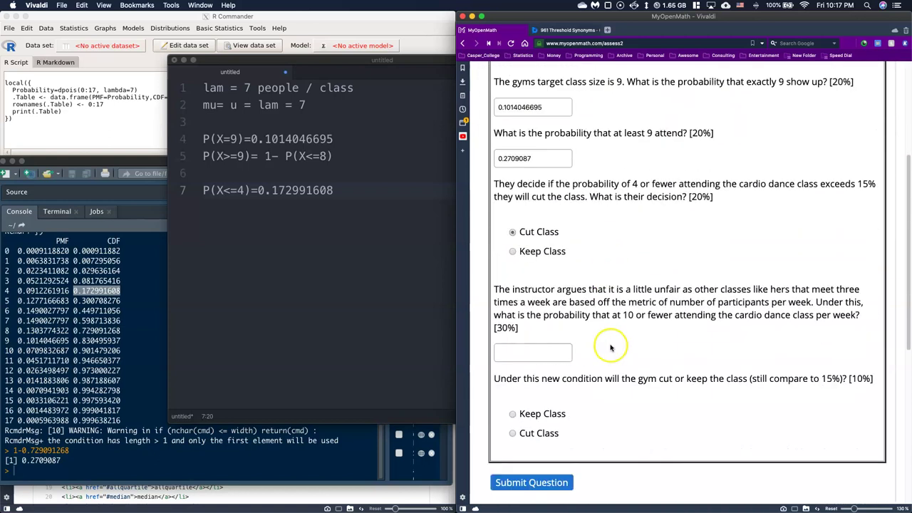
scroll(610, 347, "up", 1)
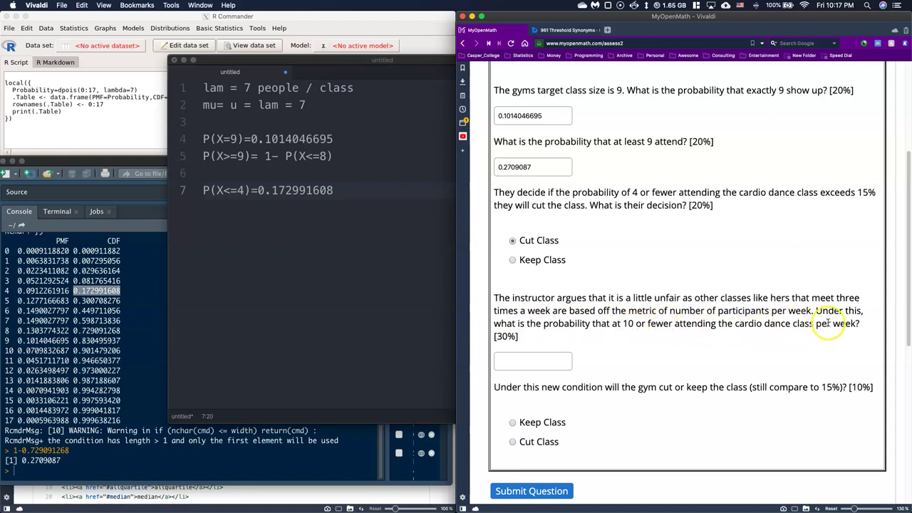
Step: Review Question 3's earlier answers back up to its intro, then return to the R console table
left_click(341, 191)
left_click(638, 285)
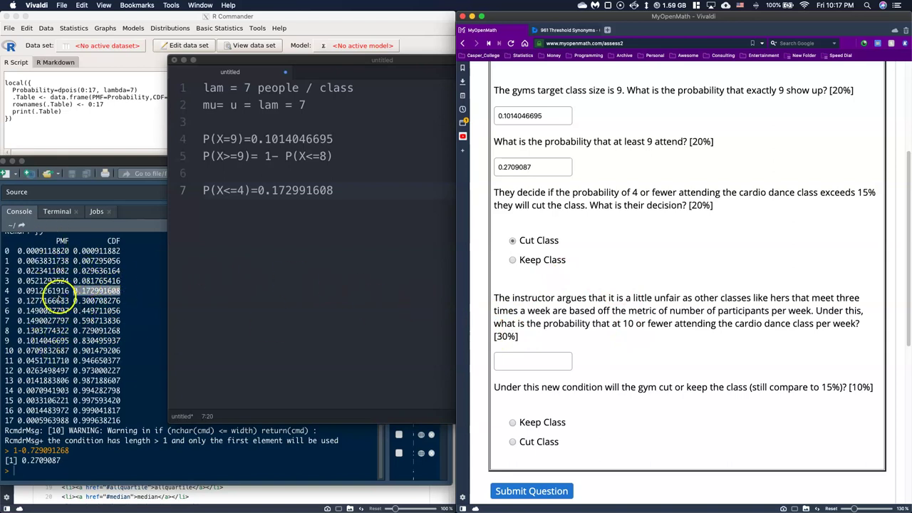
scroll(741, 274, "up", 3)
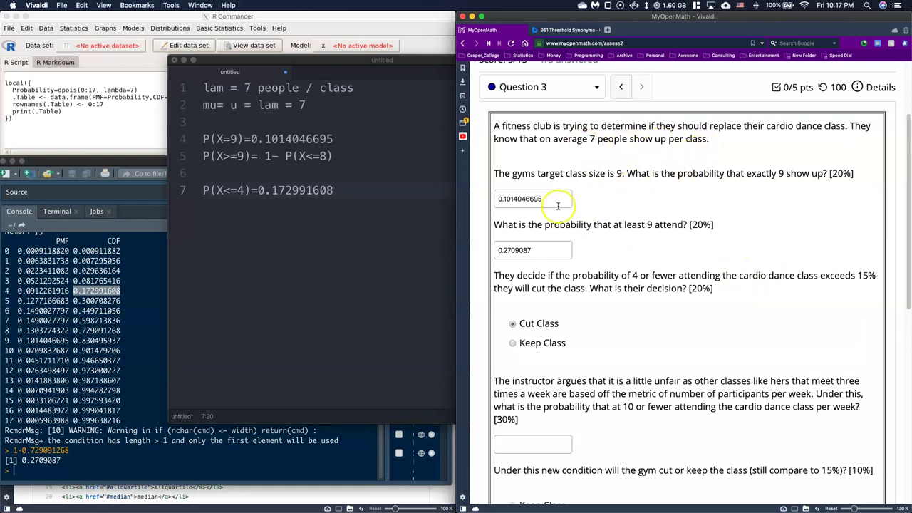
left_click(133, 289)
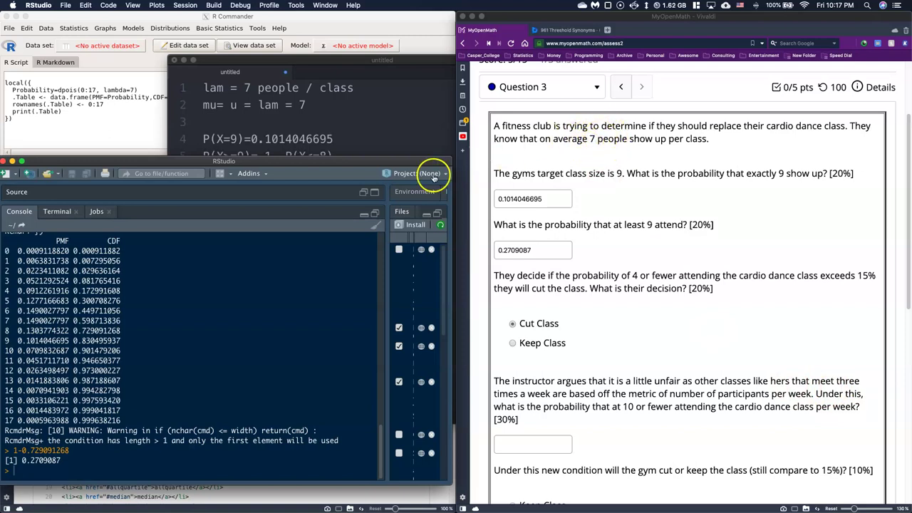
Step: Start a new note converting the per-class rate of 7 people / class to people / week
left_click(350, 127)
key("Return")
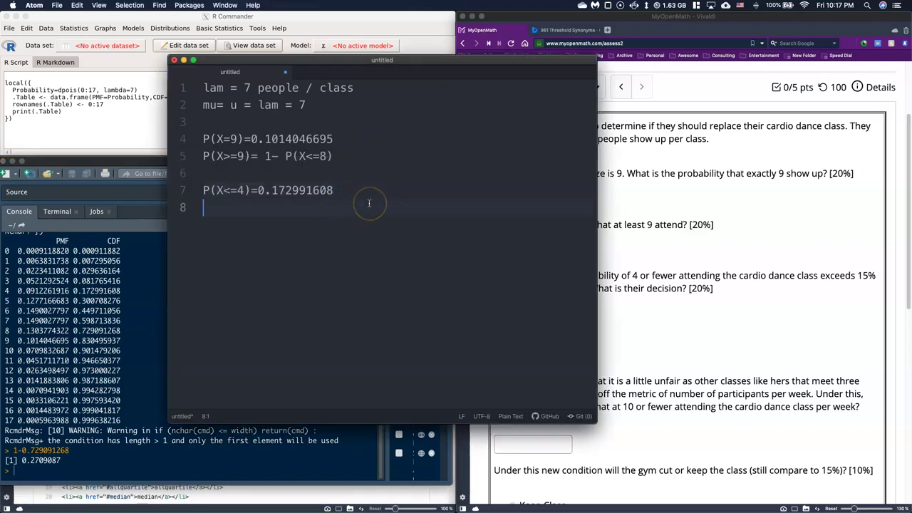
key("Return")
type("(7p")
type("people")
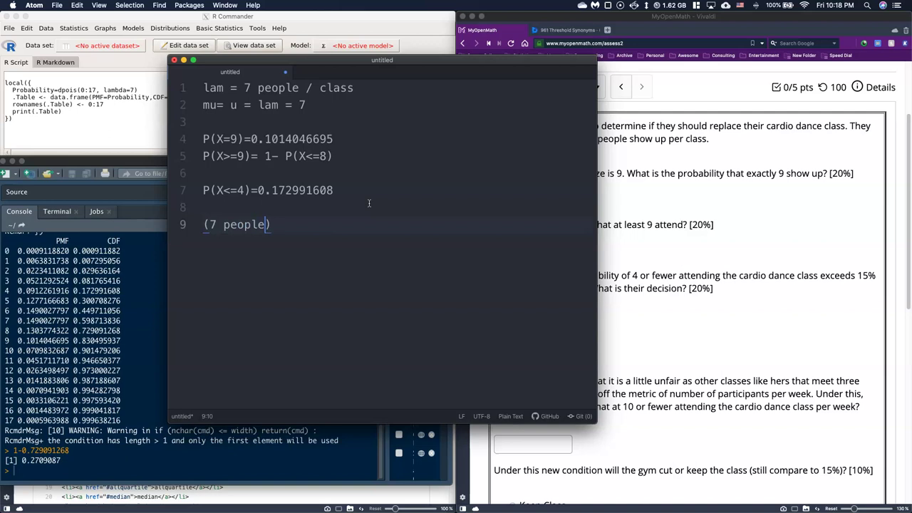
type(" / class")
type("eop")
key("BackSpace")
key("BackSpace")
type("opel")
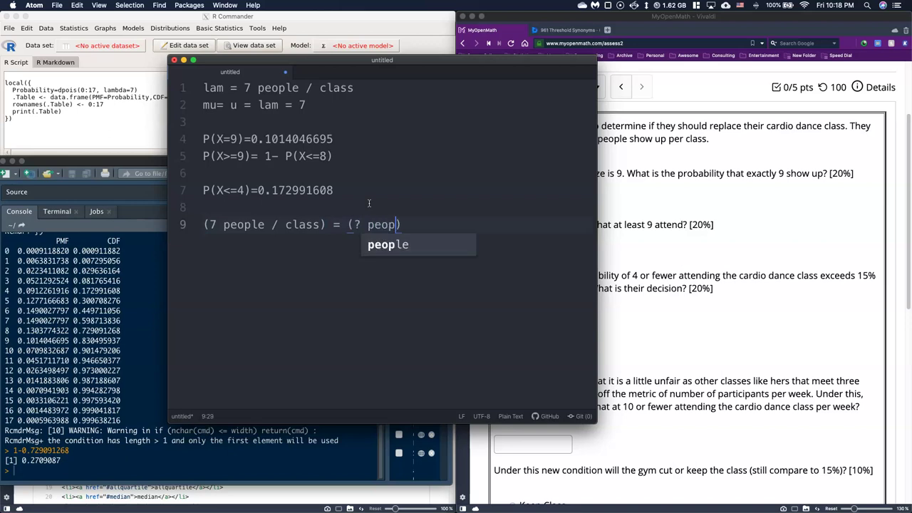
key("BackSpace")
type("le")
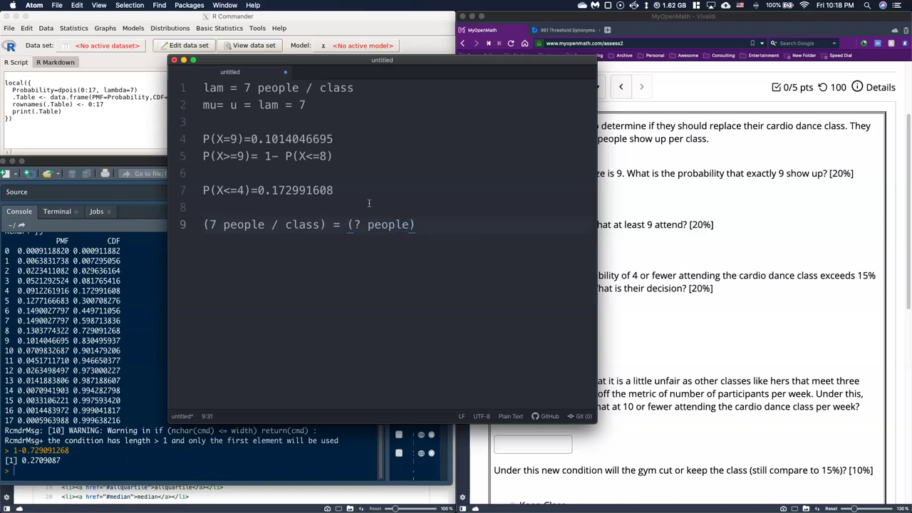
type(" / week")
key("Return")
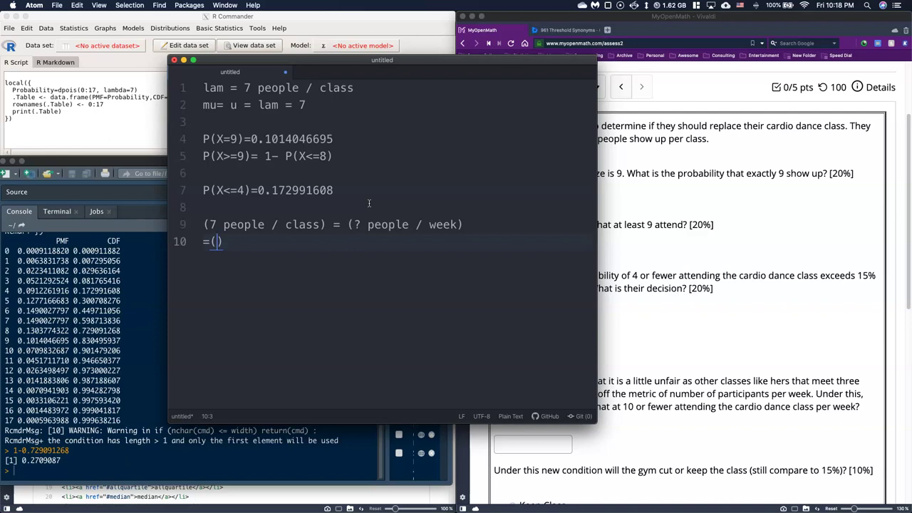
Step: Add the 3-classes-per-week lines, ending with =21 people / 3 classes
type("people")
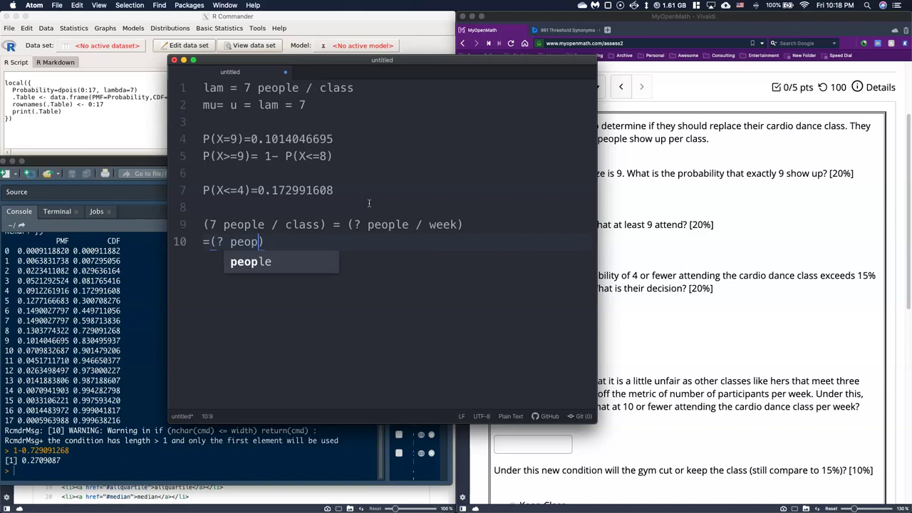
type(" / ")
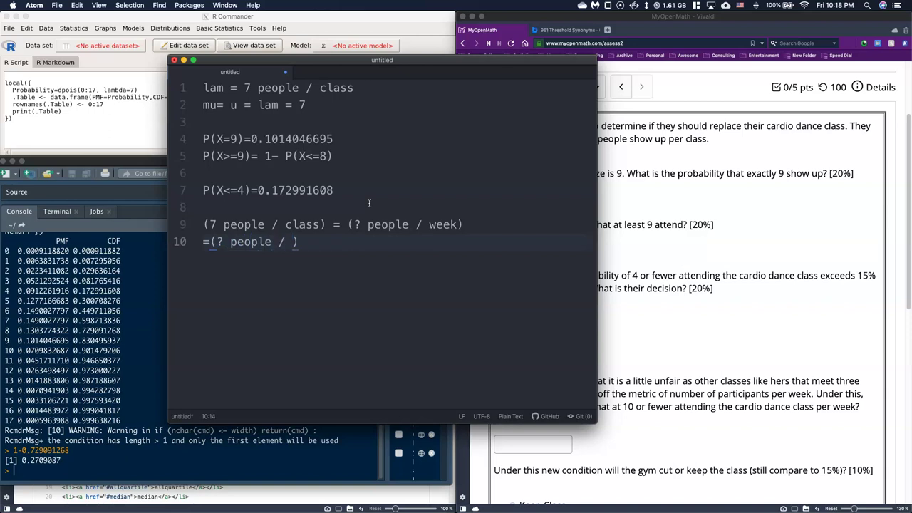
type("3 classes")
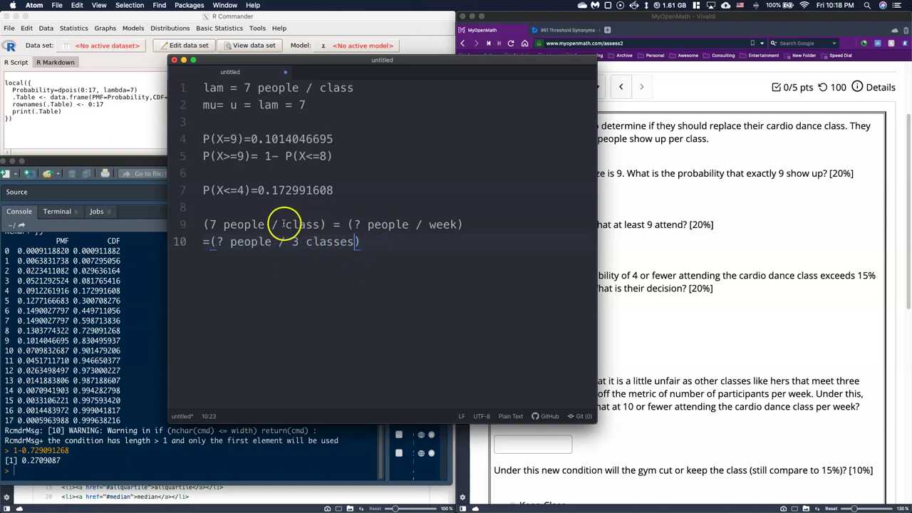
left_click(376, 241)
key("Return")
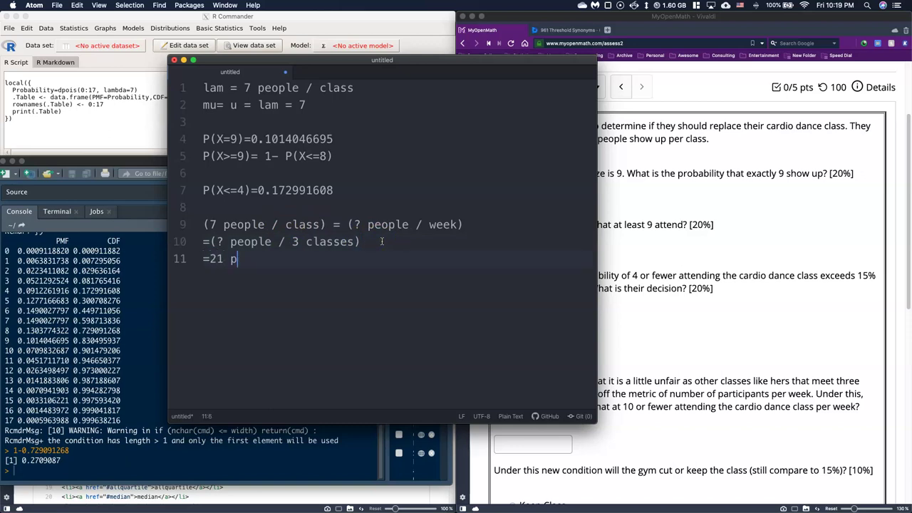
type("=21 peo")
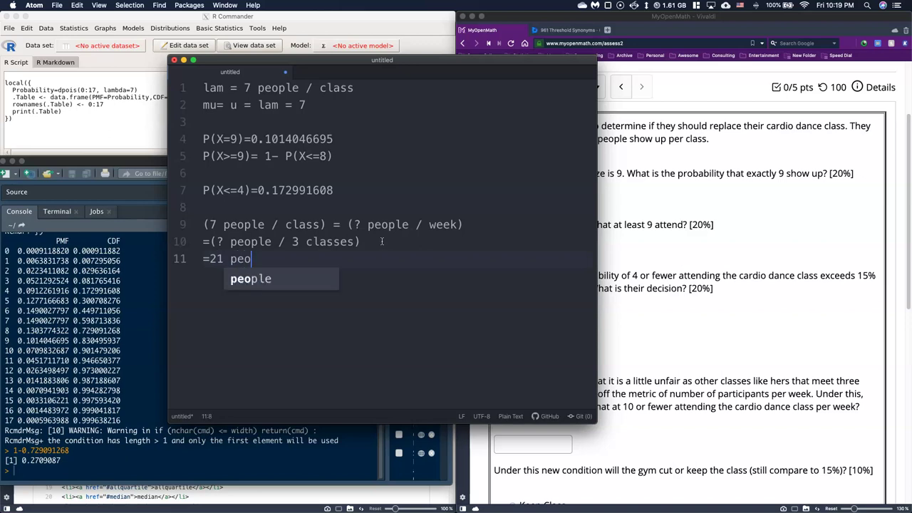
type("ple ")
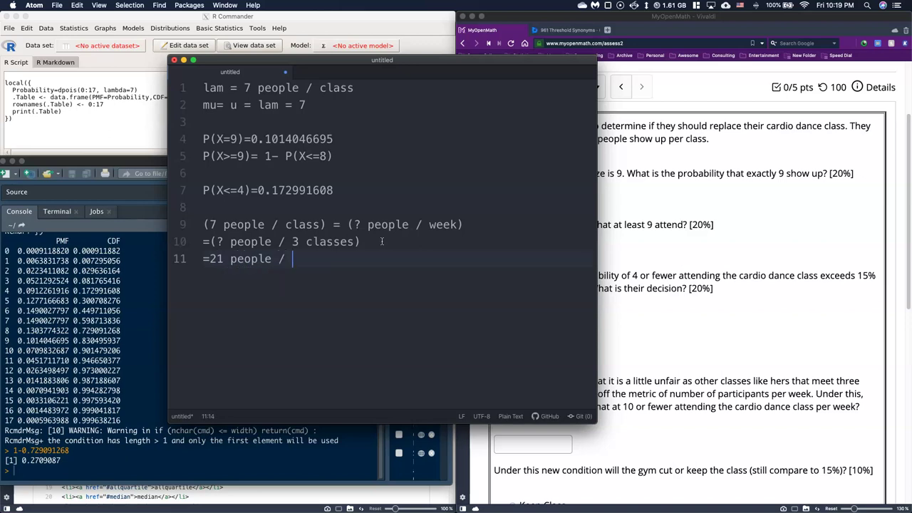
type("/ 3 classe3s")
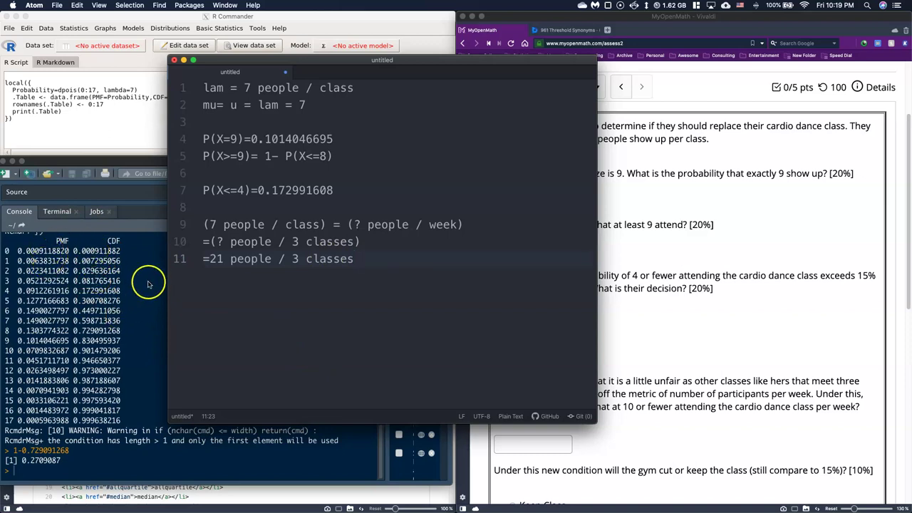
left_click(149, 279)
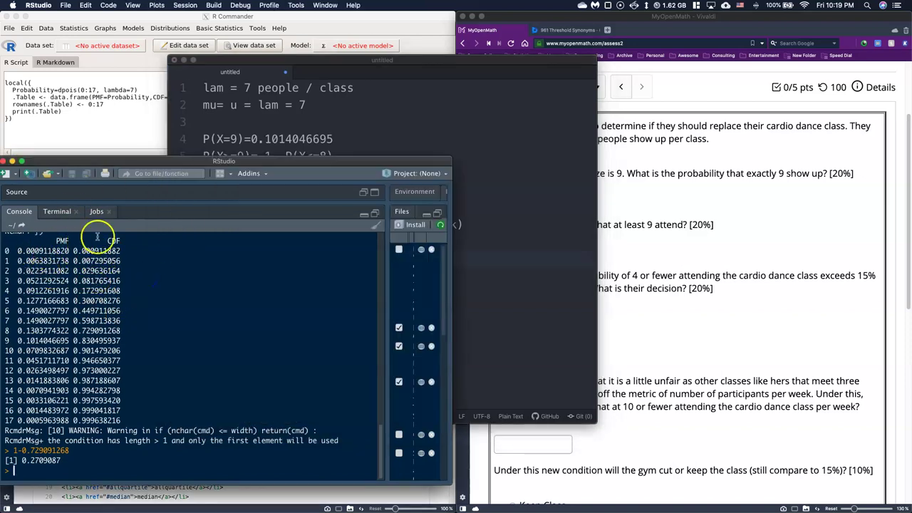
Step: Run Poisson probabilities with mean 21 to print the table for counts 8 to 38
left_click(139, 129)
left_click(218, 28)
mouse_move(235, 59)
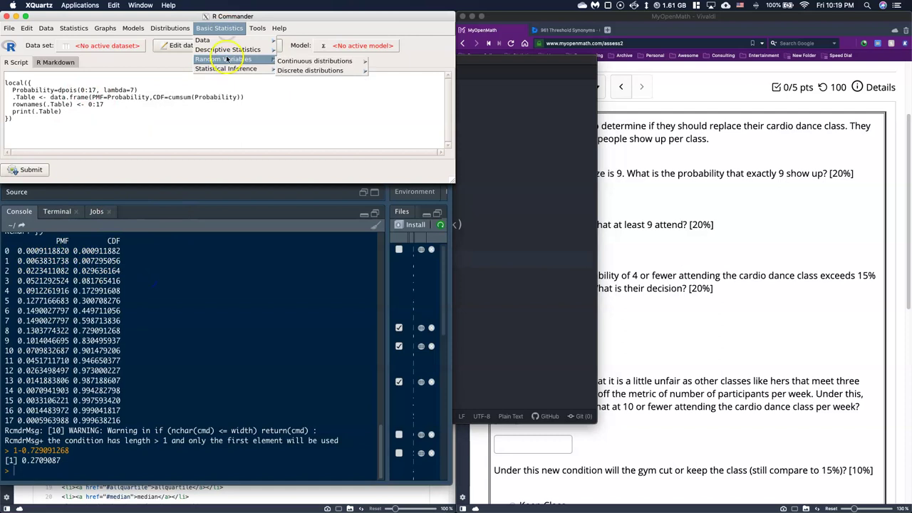
mouse_move(307, 70)
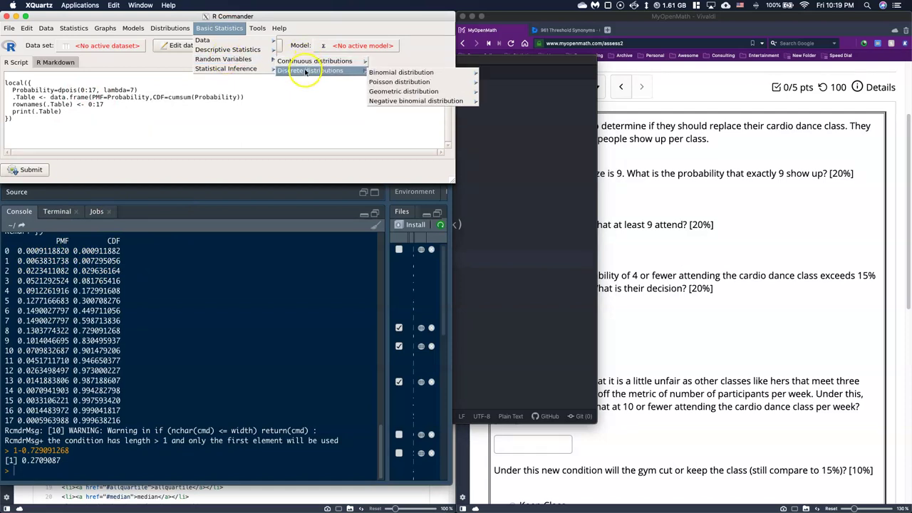
mouse_move(399, 81)
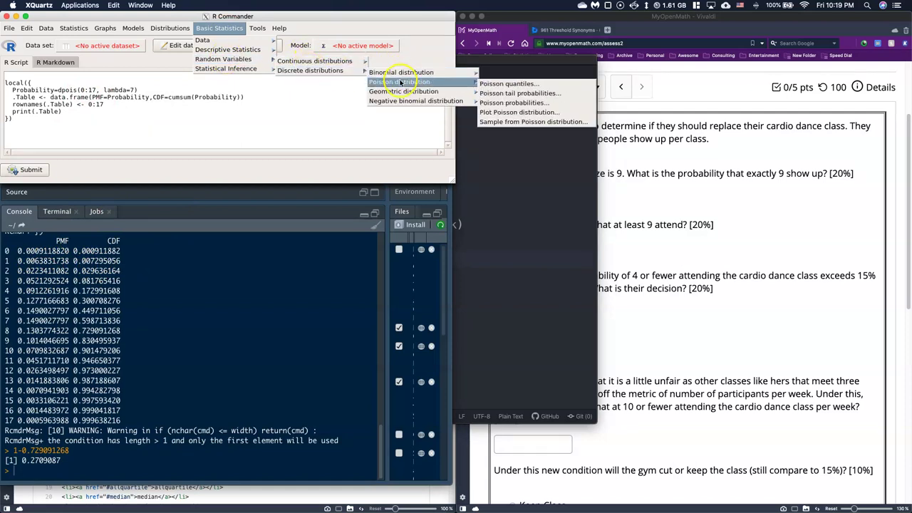
left_click(520, 106)
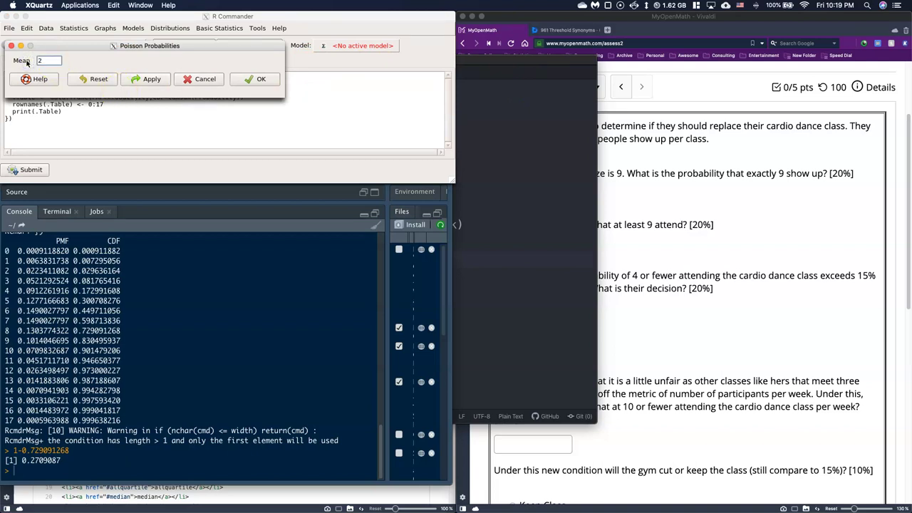
left_click(239, 84)
left_click(246, 79)
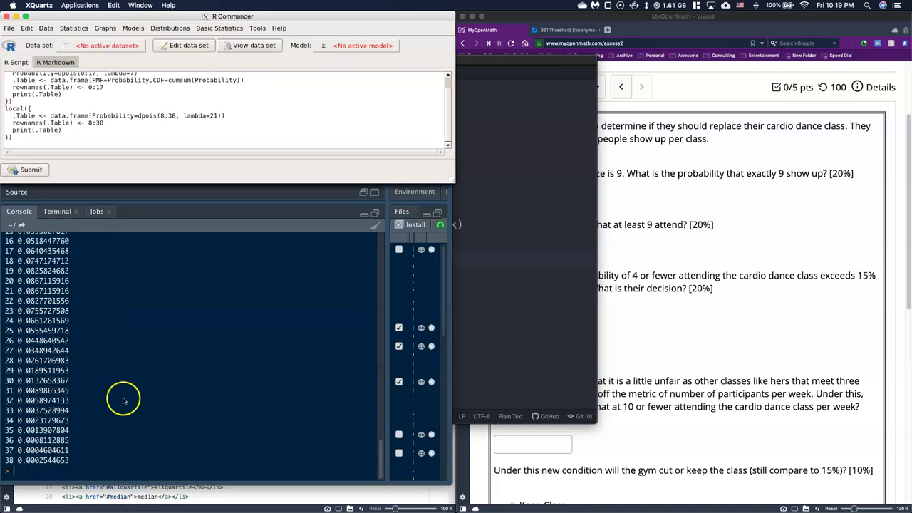
scroll(77, 421, "up", 3)
scroll(43, 421, "up", 2)
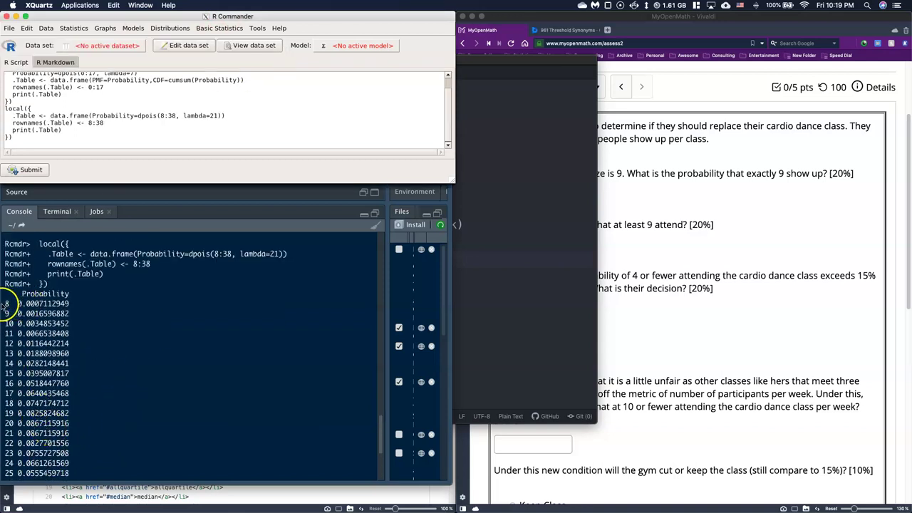
scroll(32, 384, "down", 5)
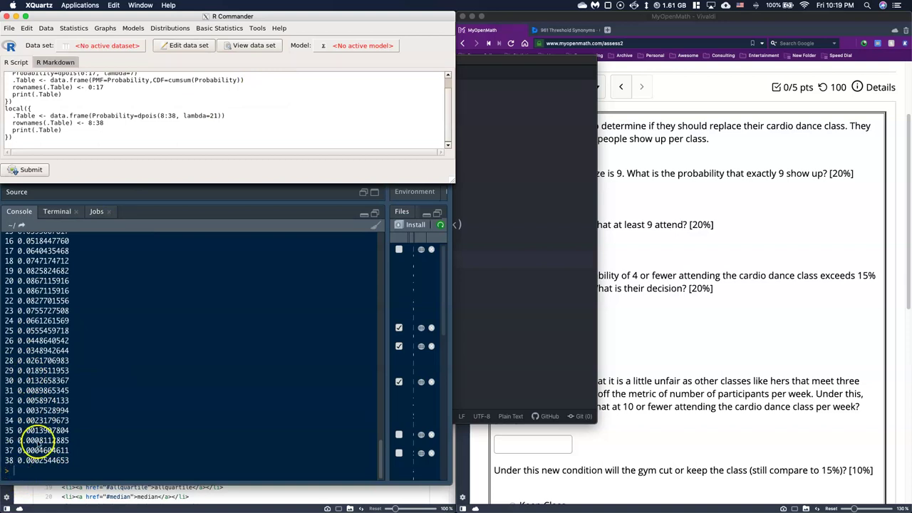
scroll(42, 436, "up", 3)
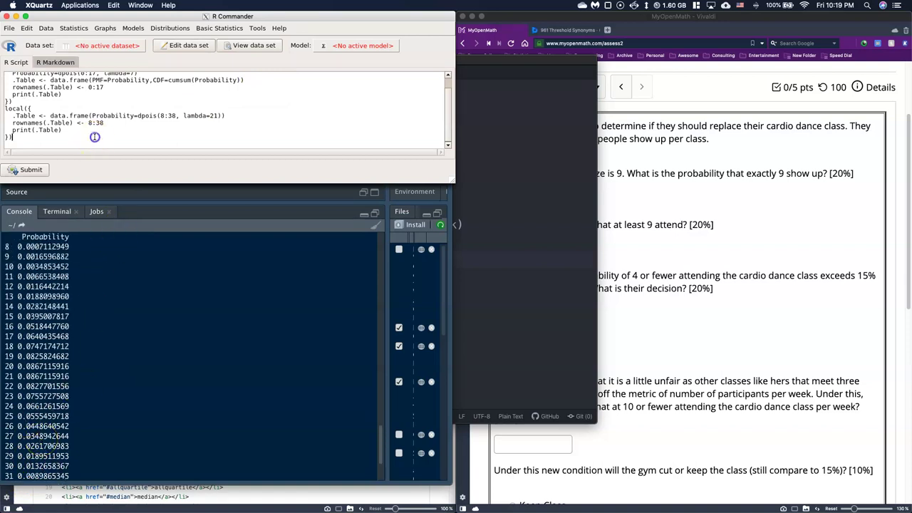
scroll(95, 137, "up", 2)
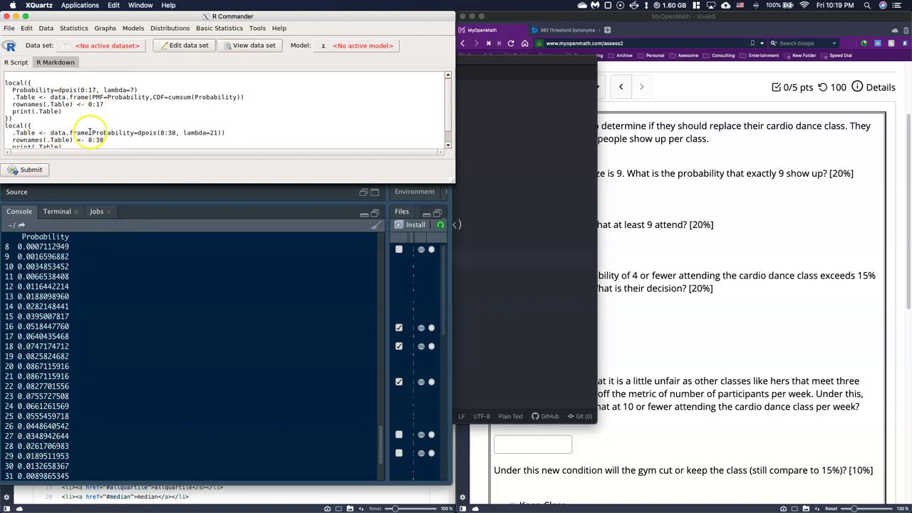
left_click_drag(92, 133, 161, 133)
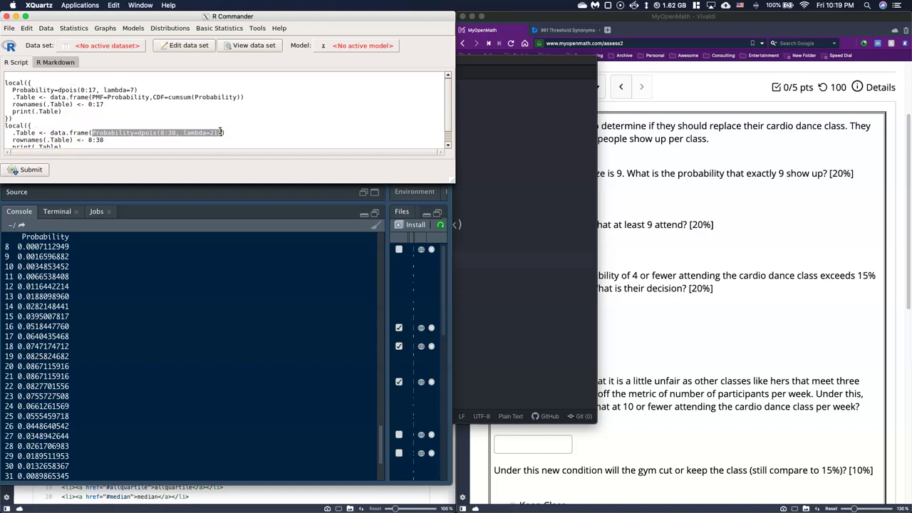
Step: Insert a blank line after the second block's local({ line
left_click(43, 126)
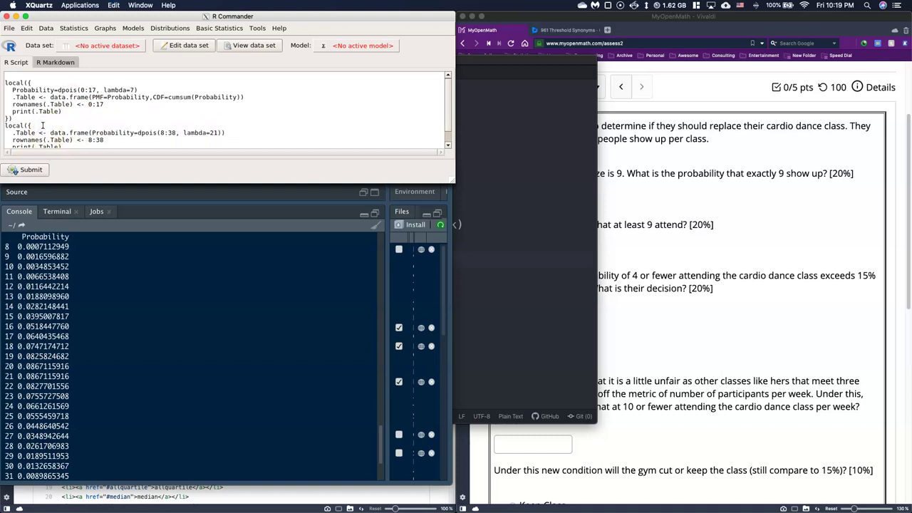
key("Return")
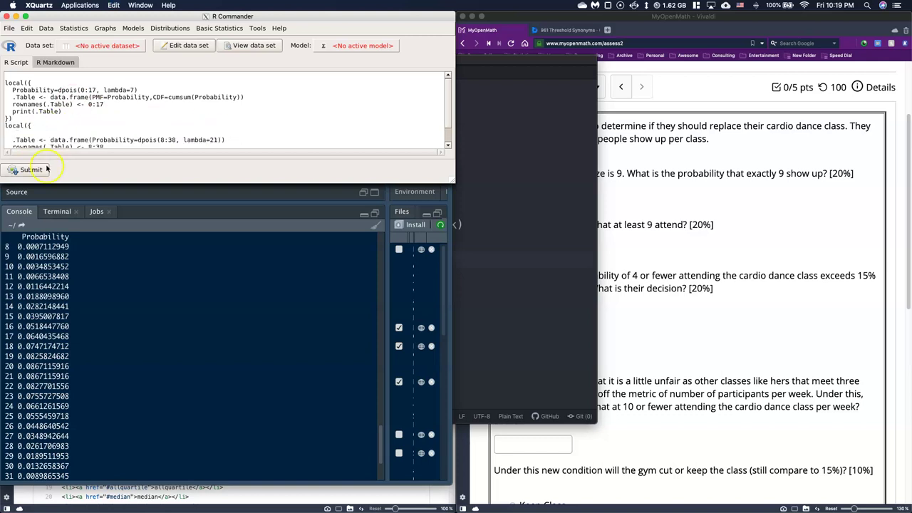
key("BackSpace")
key("BackSpace")
key("BackSpace")
key("BackSpace")
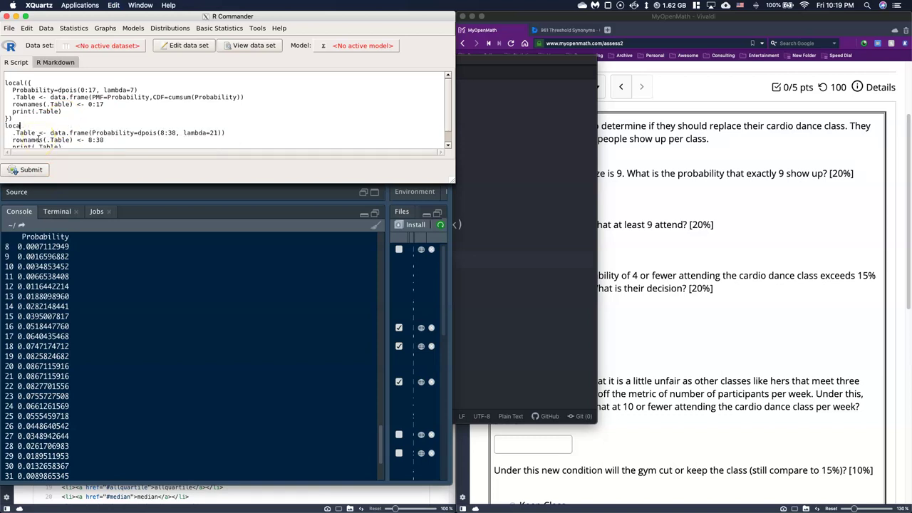
key("ctrl+z")
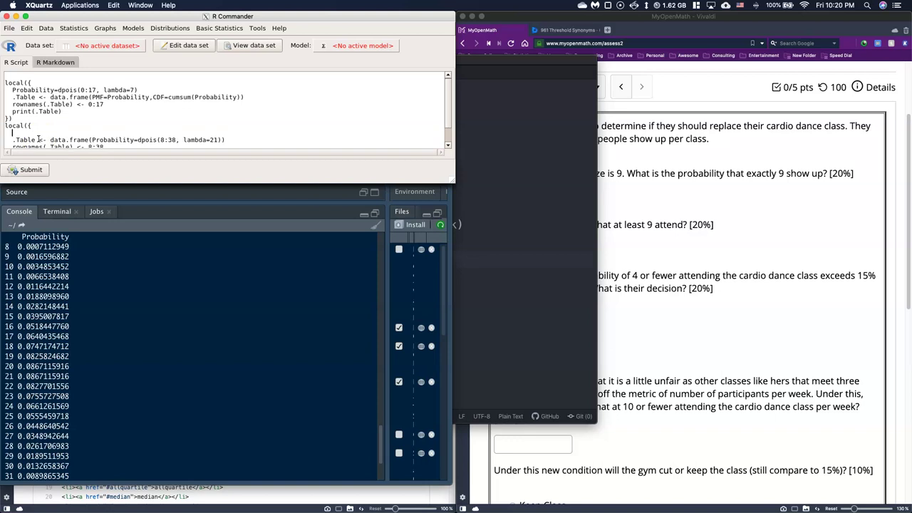
Step: Move the dpois(8:38, lambda=21) argument onto that empty line, then select the first block's PMF/CDF arguments
left_click_drag(93, 140, 206, 138)
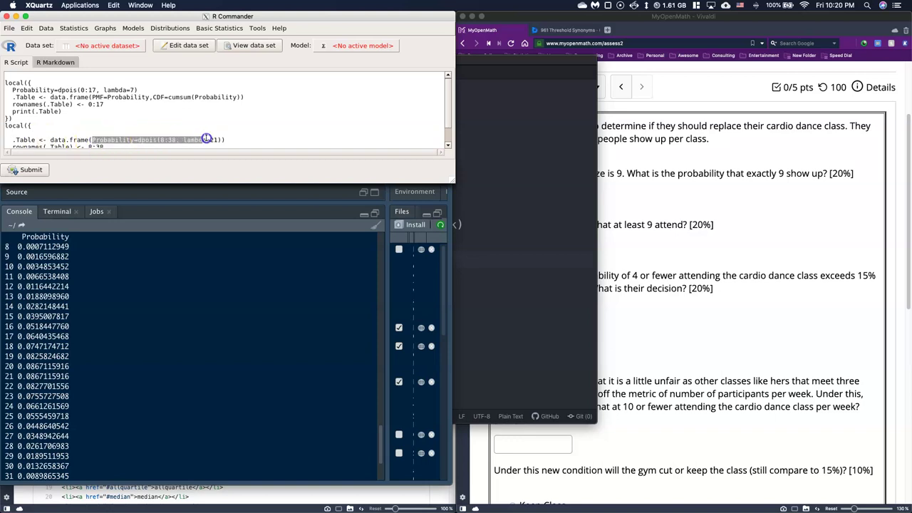
right_click(220, 139)
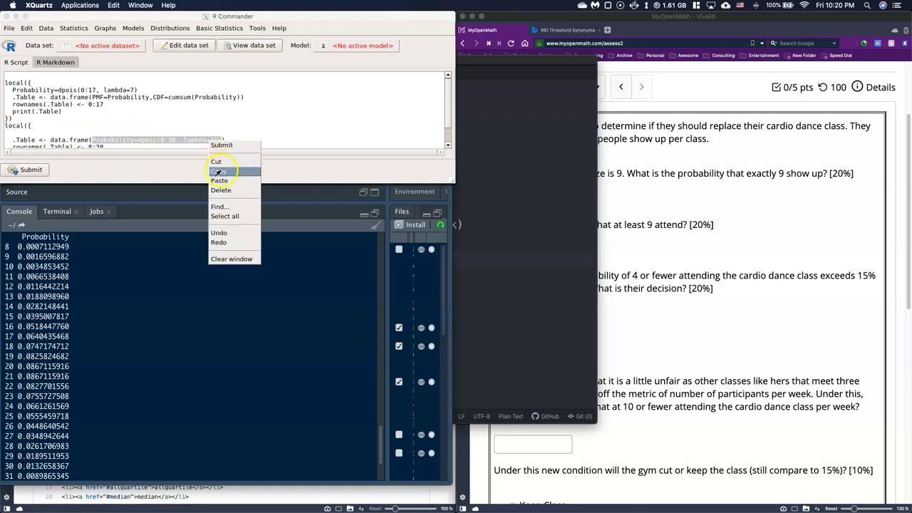
left_click(226, 163)
left_click(20, 132)
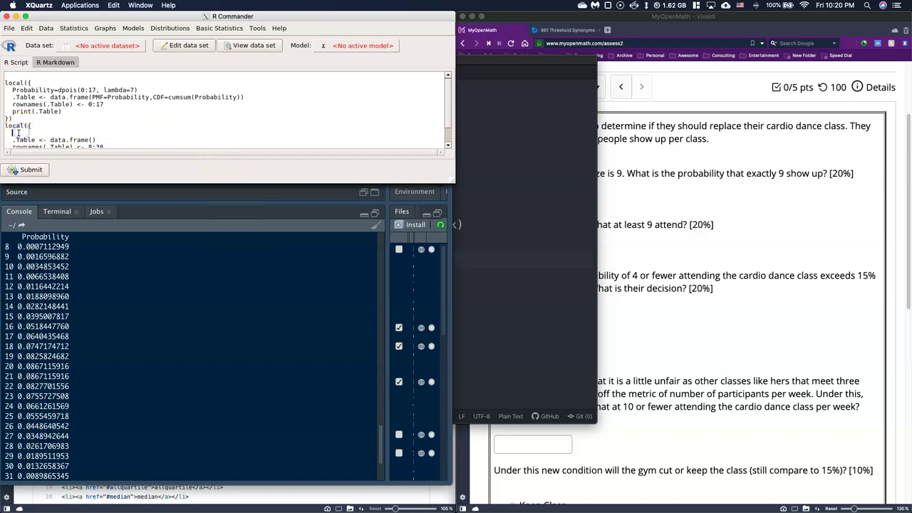
right_click(14, 133)
left_click(32, 174)
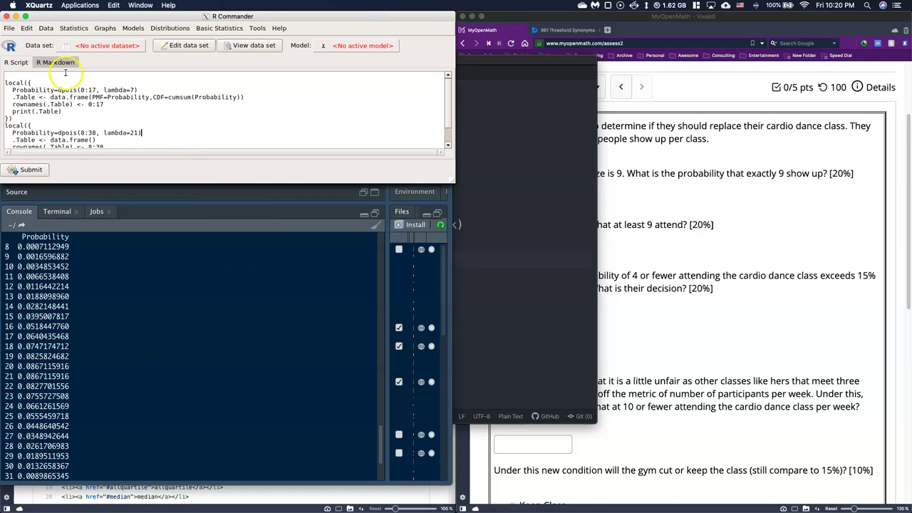
left_click_drag(129, 97, 206, 98)
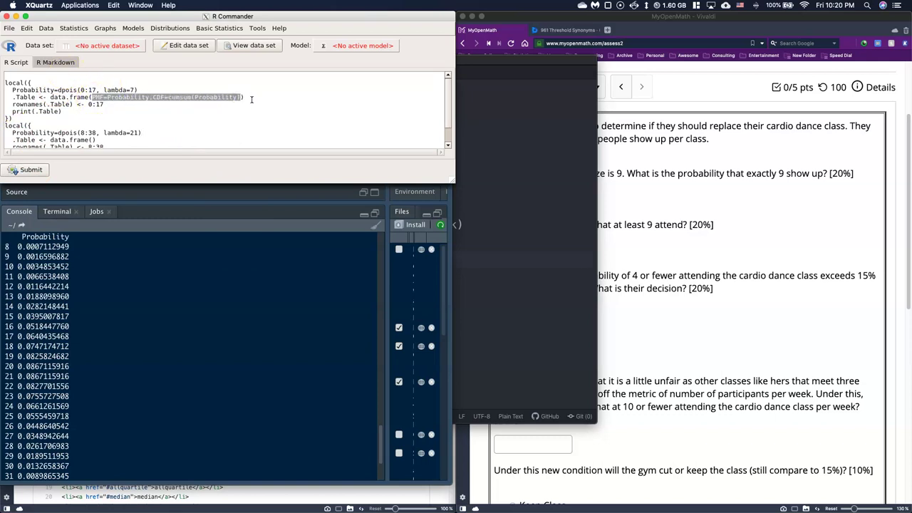
scroll(125, 143, "down", 2)
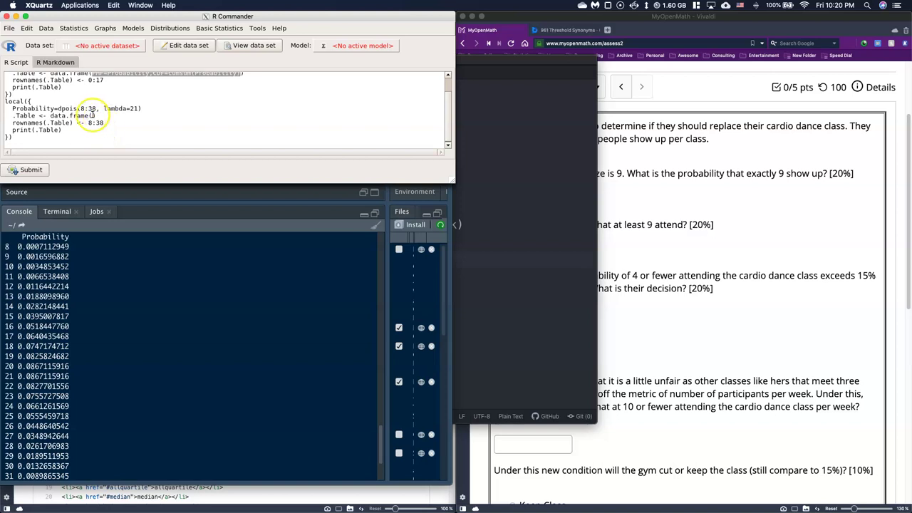
Step: Paste PMF=Probability, CDF=cumsum(Probability) into data.frame(), set the range to 0:38, and submit the block
left_click(91, 116)
key("ctrl+v")
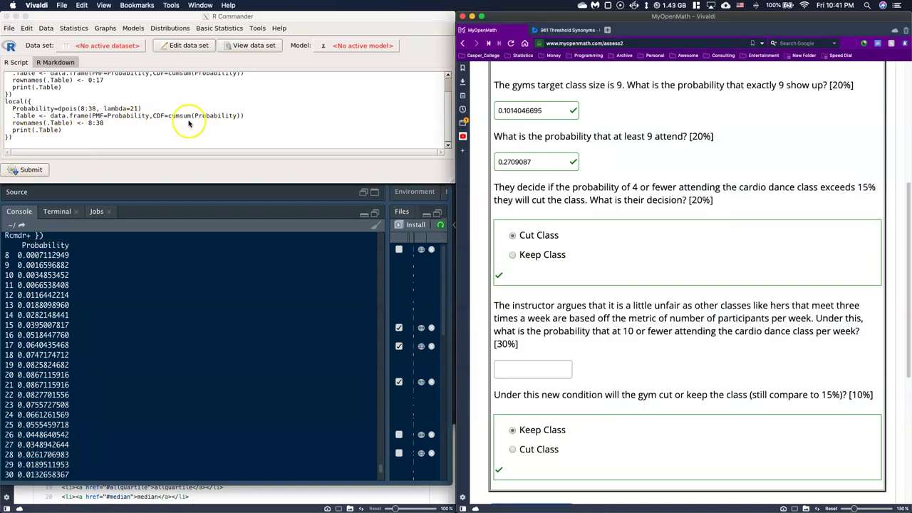
left_click(83, 109)
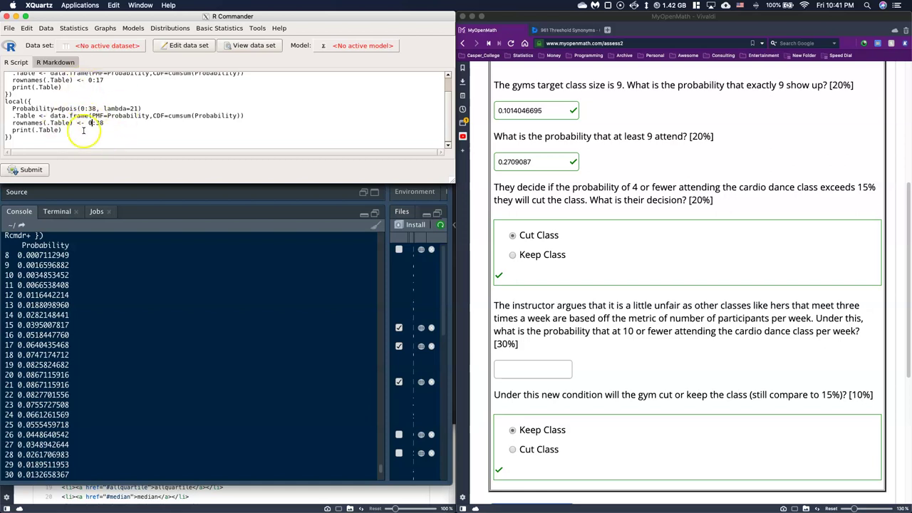
type("3")
left_click_drag(10, 135, 3, 102)
left_click(29, 173)
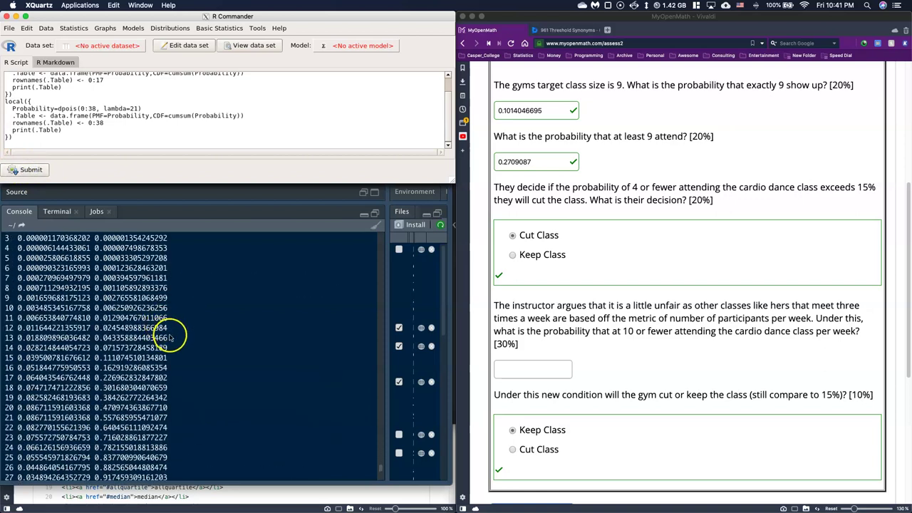
Step: Select the lambda 21 cumulative value at 10, 0.006250926236256, from the console table
scroll(158, 327, "up", 5)
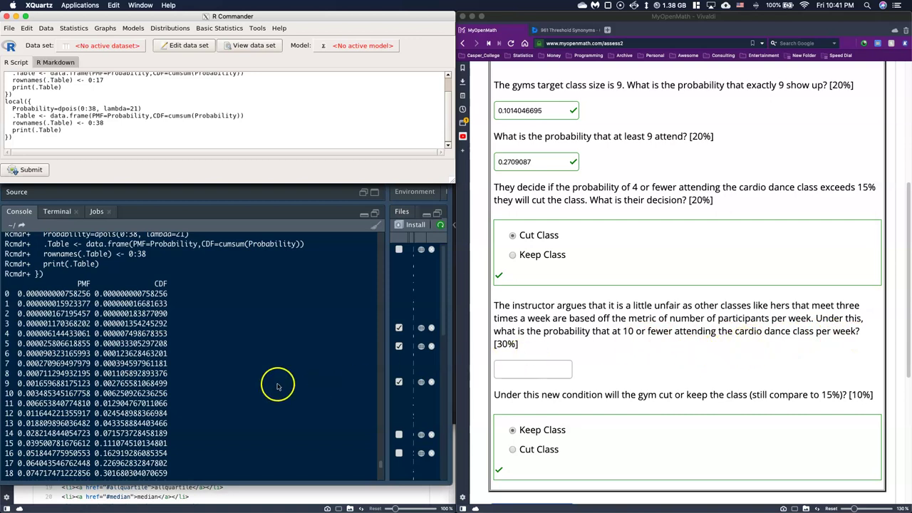
left_click(189, 382)
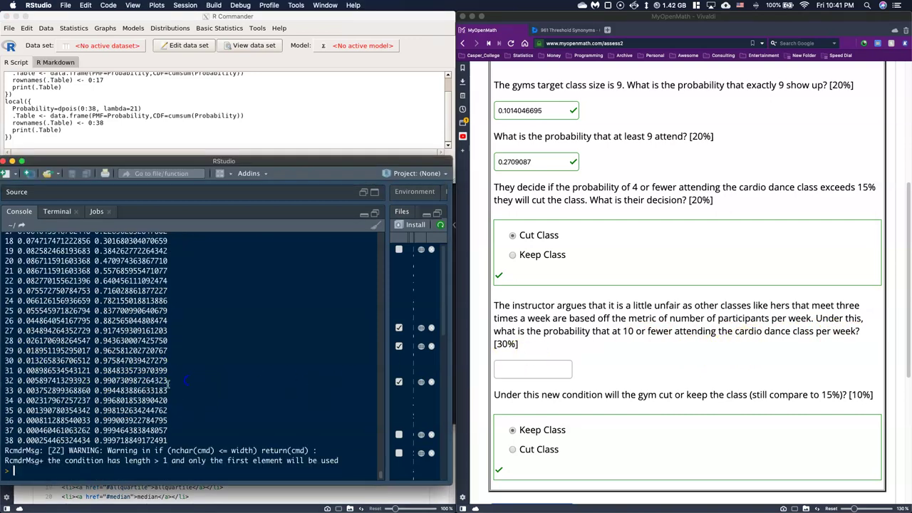
scroll(171, 348, "up", 5)
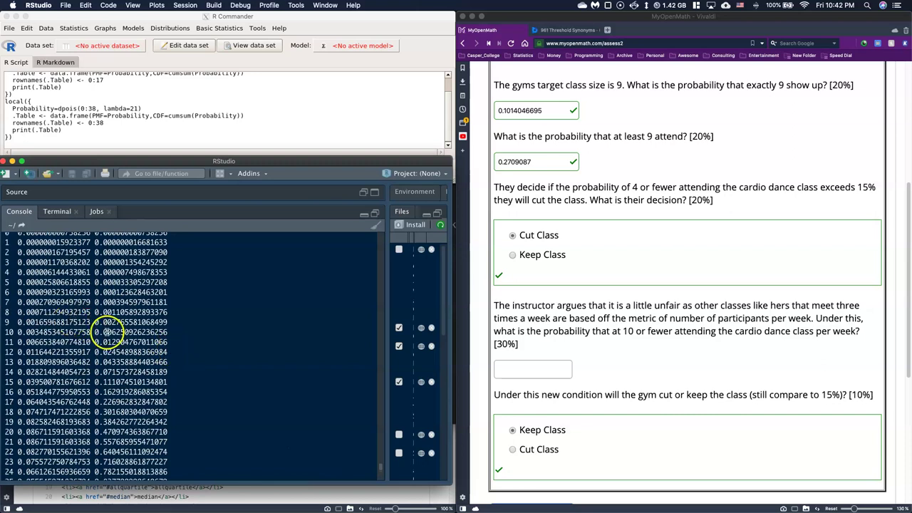
left_click_drag(181, 330, 107, 332)
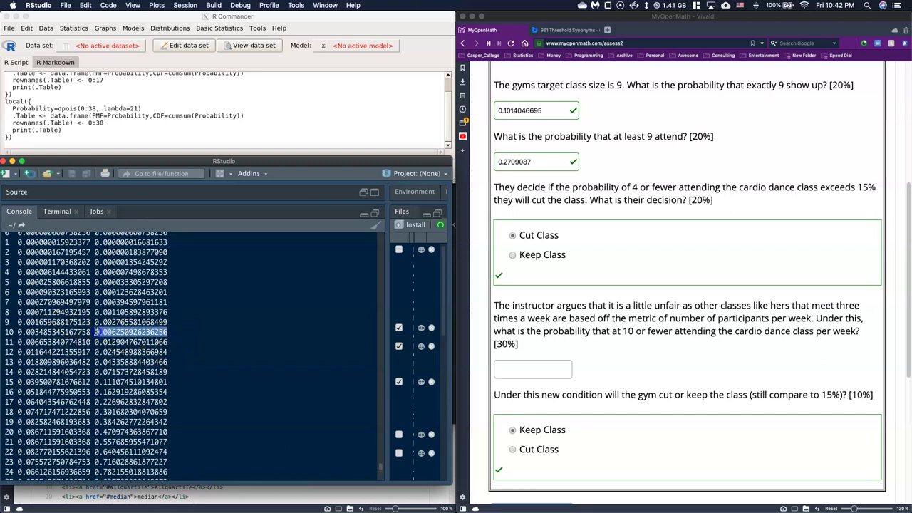
left_click(534, 366)
Step: Enter 0.00625092623625 as the weekly 10-or-fewer answer and submit it, resubmitting after the unchanged-answers error
key("super+v")
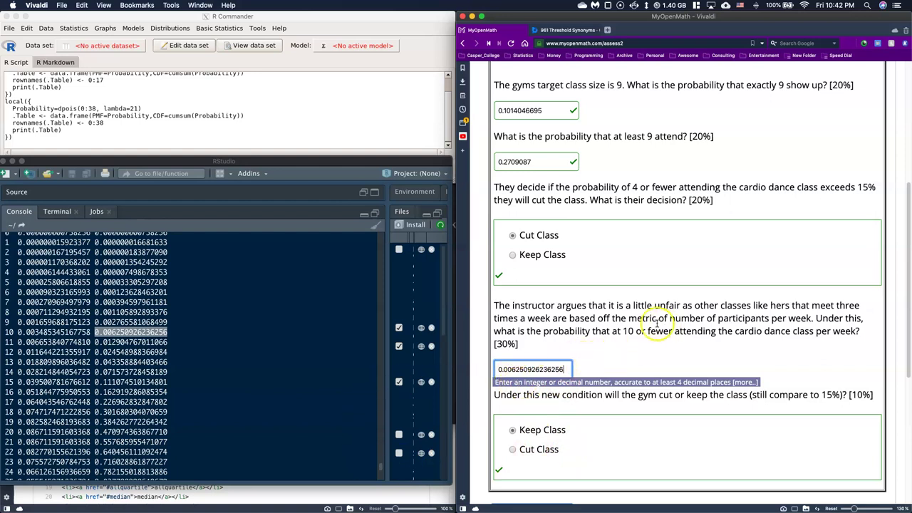
scroll(609, 314, "down", 2)
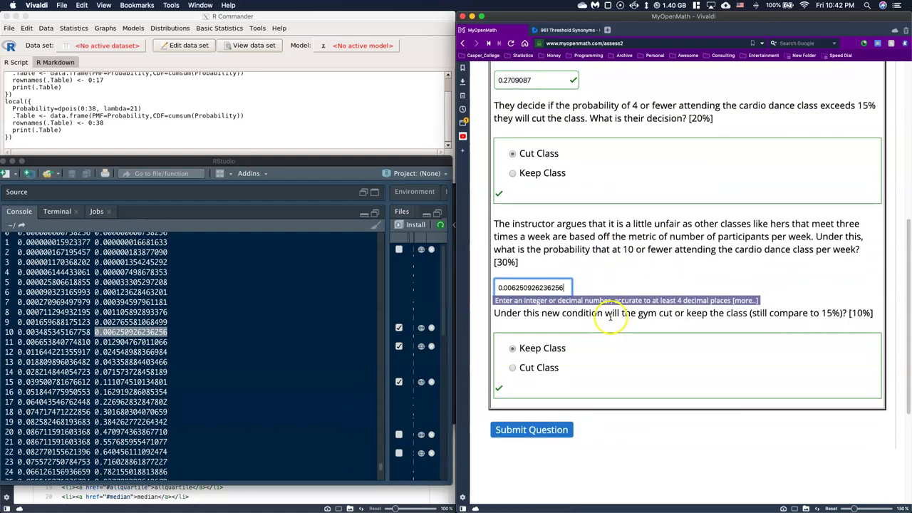
left_click(549, 428)
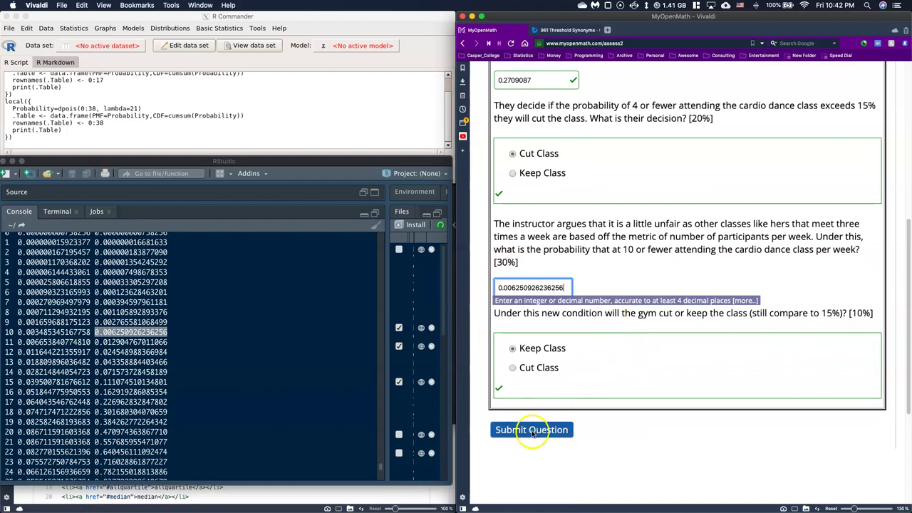
left_click(779, 259)
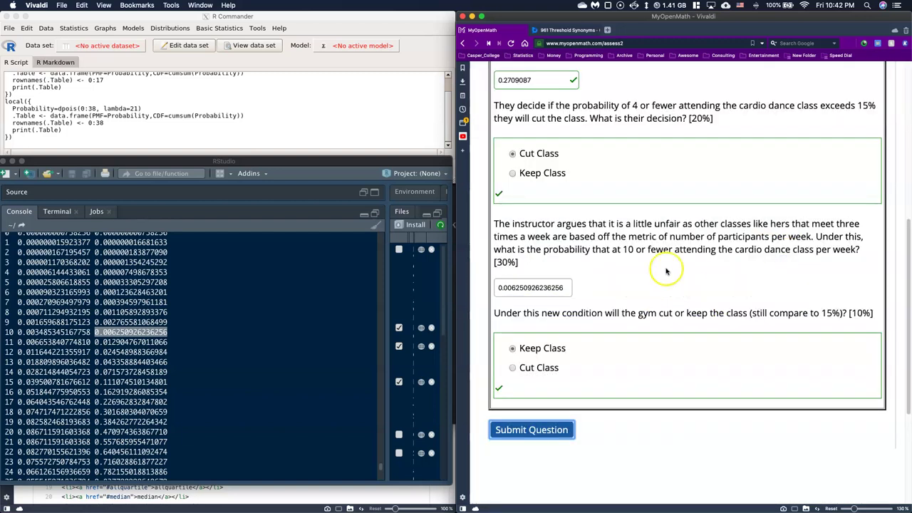
left_click(563, 288)
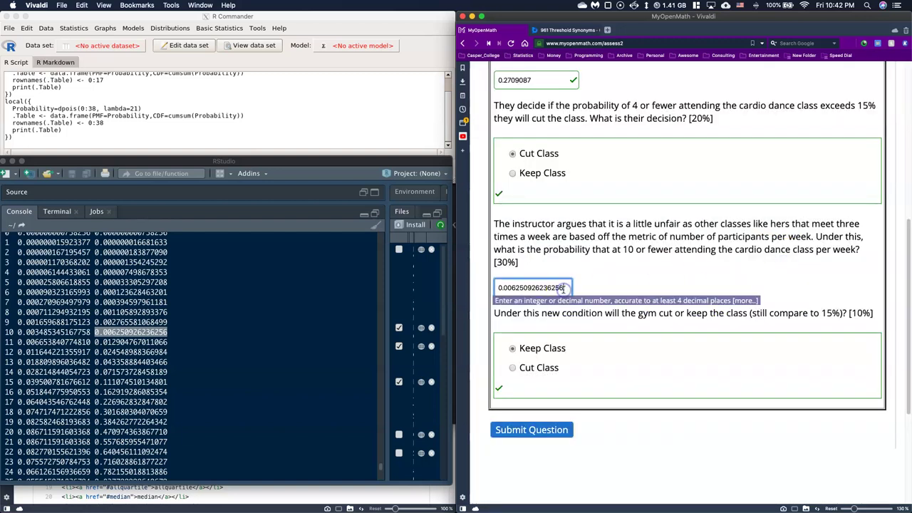
left_click(529, 429)
scroll(627, 357, "down", 2)
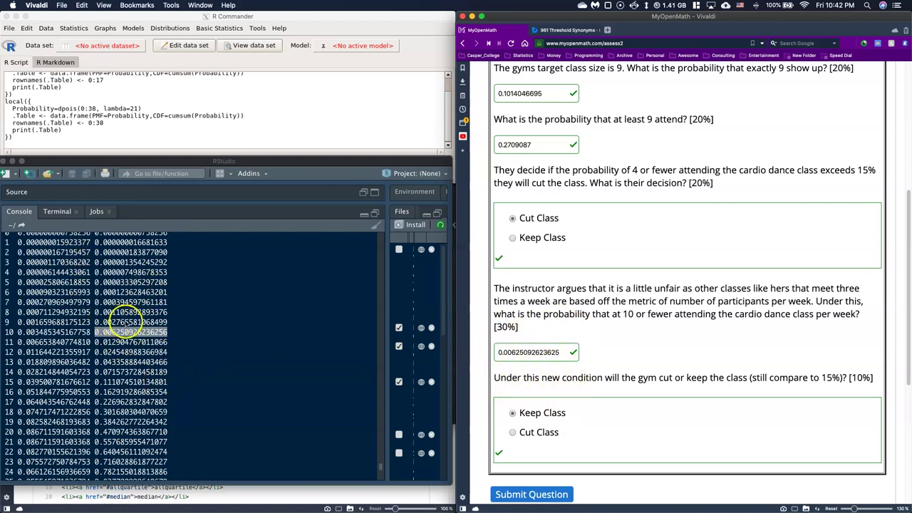
scroll(159, 322, "up", 5)
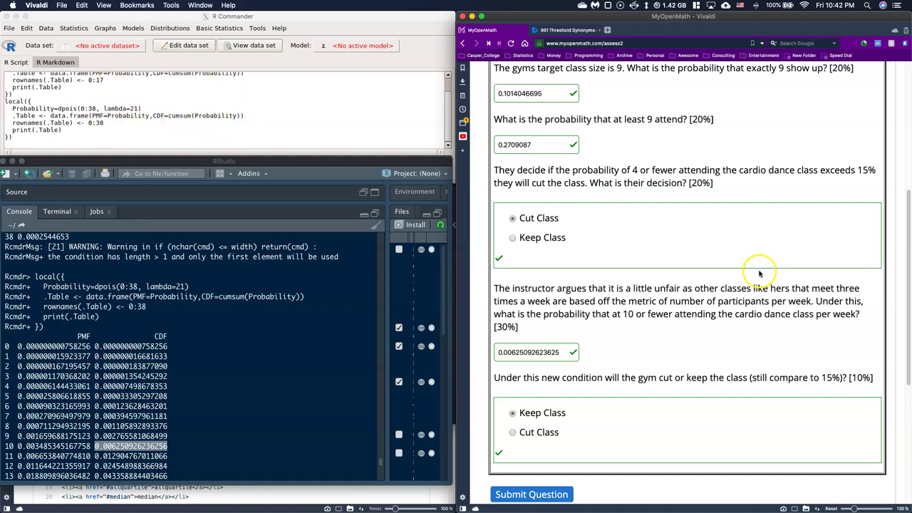
scroll(630, 285, "up", 10)
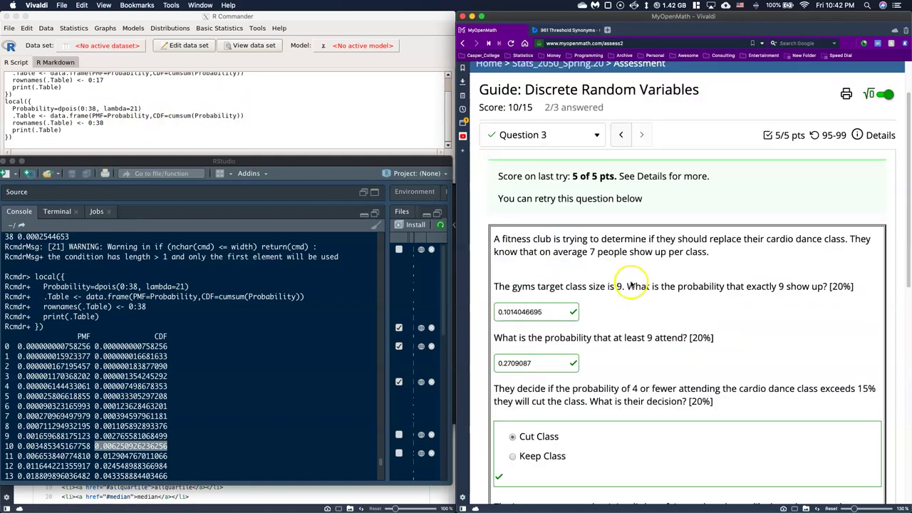
scroll(630, 287, "down", 5)
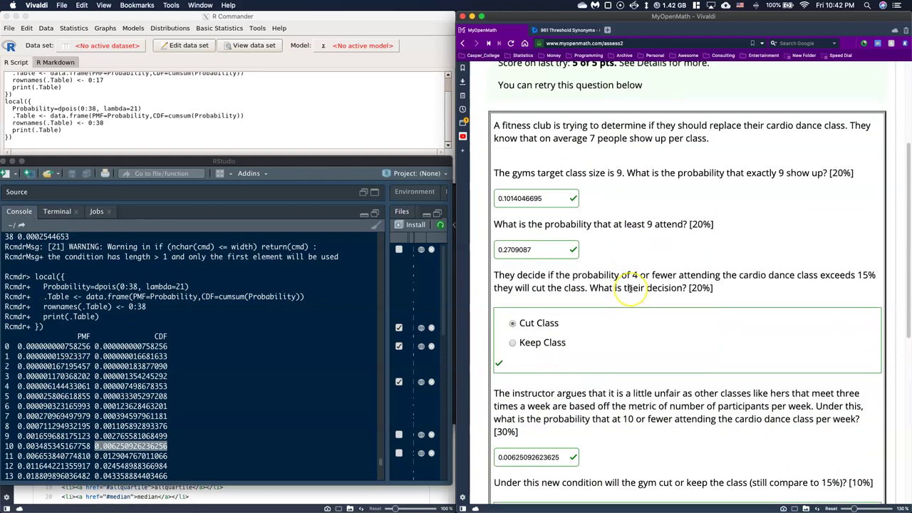
scroll(630, 288, "down", 3)
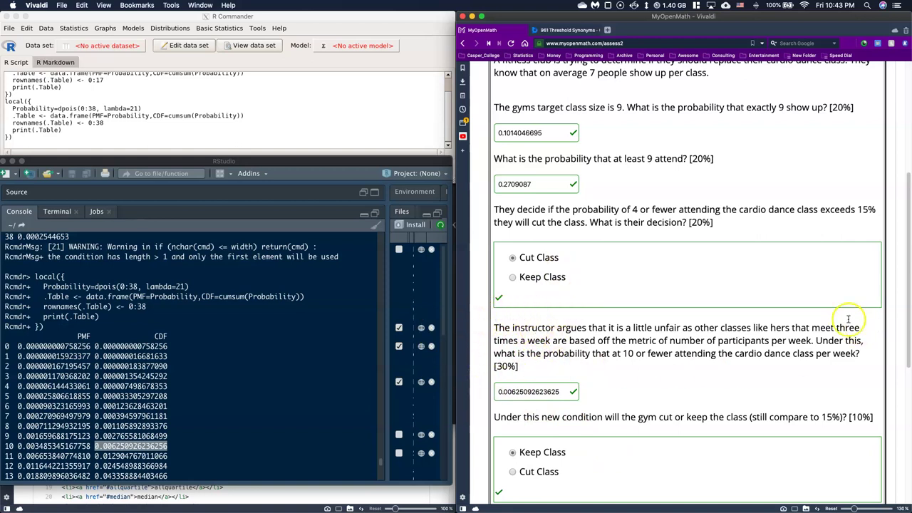
scroll(527, 342, "up", 2)
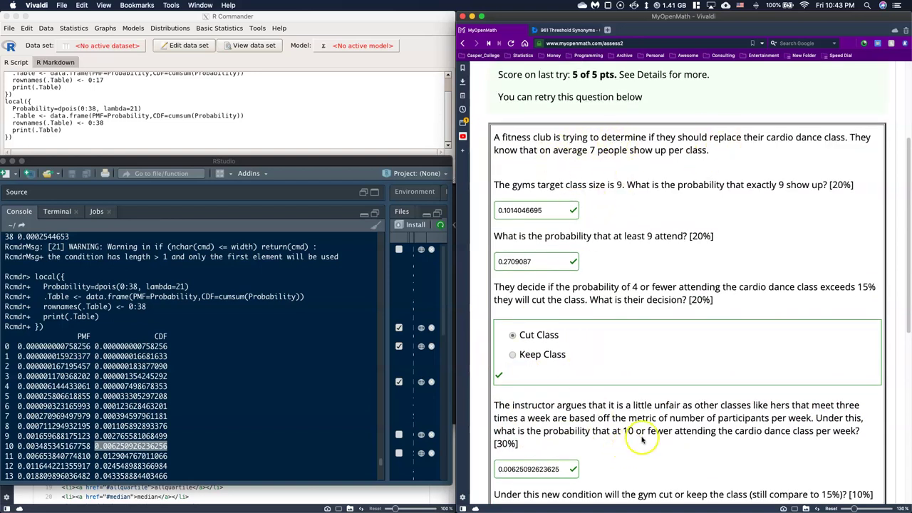
scroll(638, 435, "down", 1)
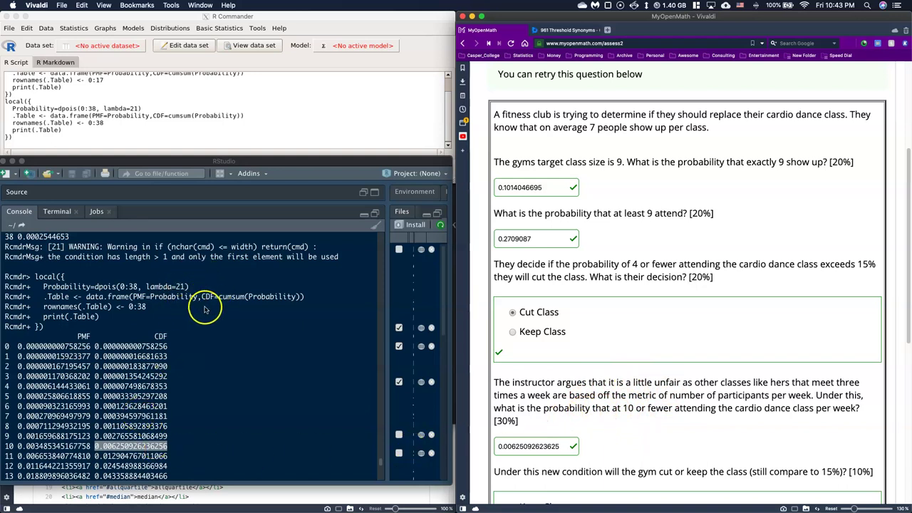
scroll(639, 427, "down", 3)
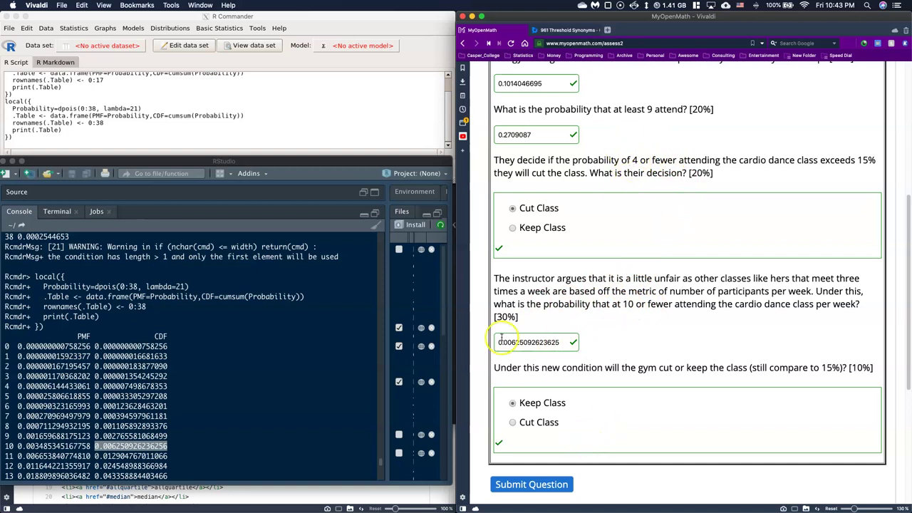
scroll(510, 336, "up", 4)
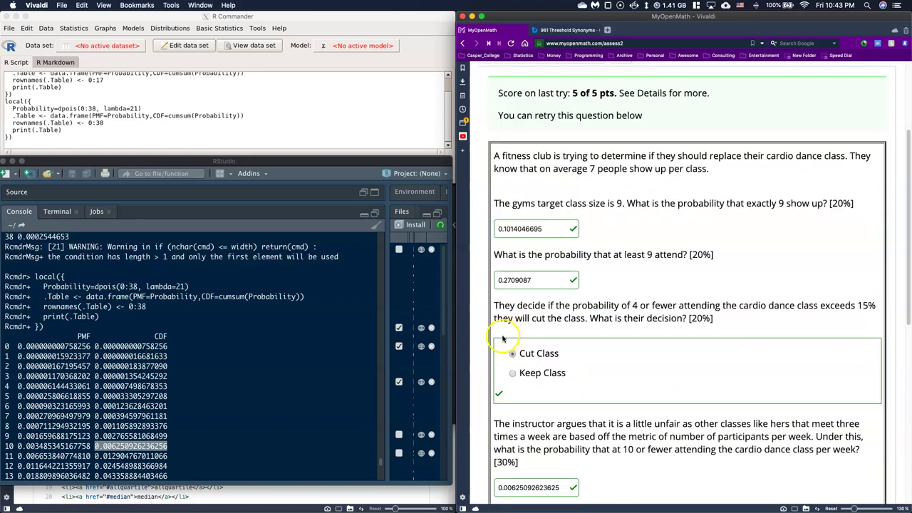
scroll(498, 353, "down", 4)
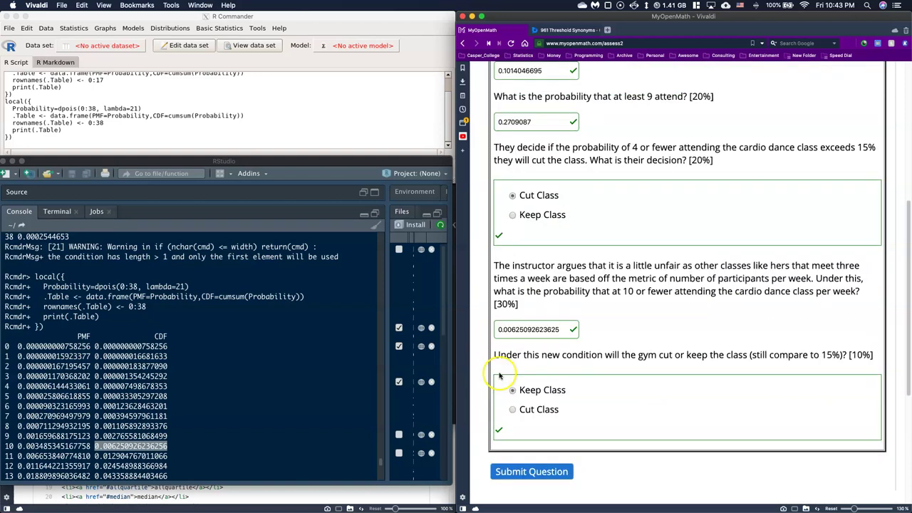